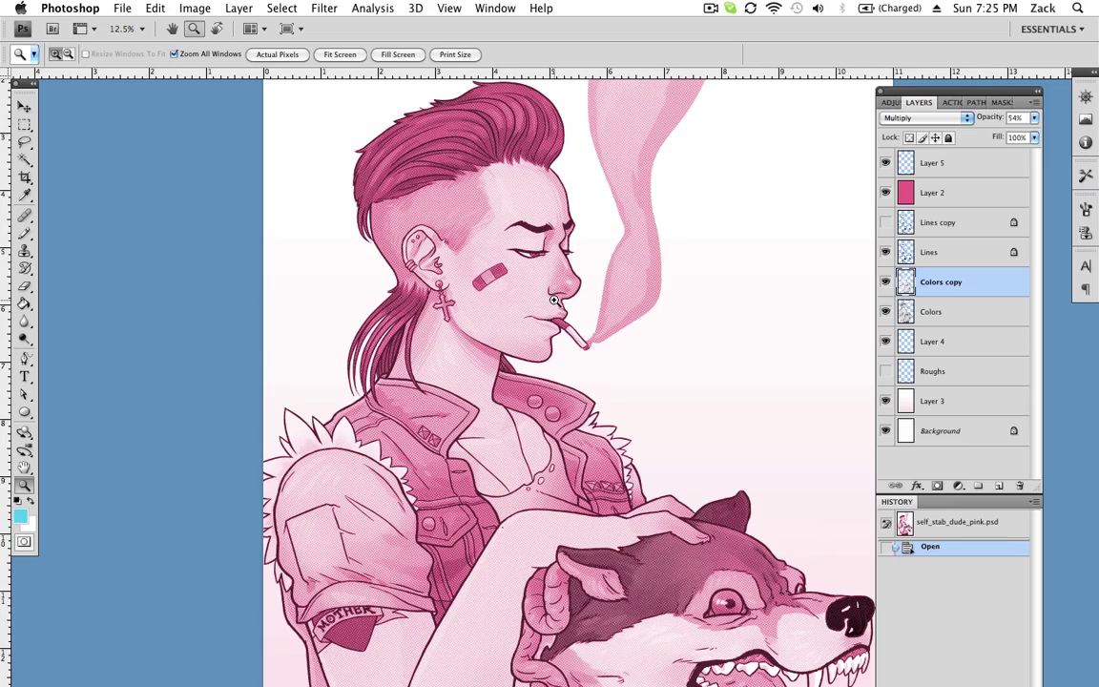
- Examine the pink illustration from the smoke and the man's head down to the wolf's head and torn shirt
{"action": "left_click", "coordinate": [553, 300]}
{"action": "scroll", "coordinate": [554, 301], "scroll_direction": "up", "scroll_amount": 10}
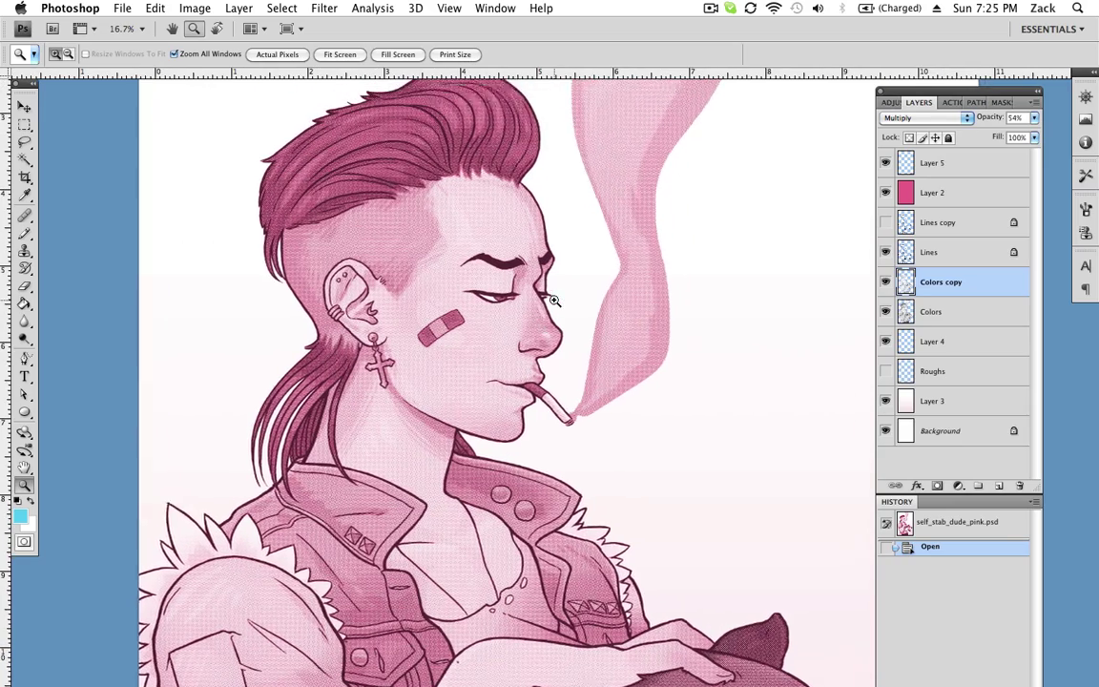
{"action": "scroll", "coordinate": [554, 301], "scroll_direction": "down", "scroll_amount": 10}
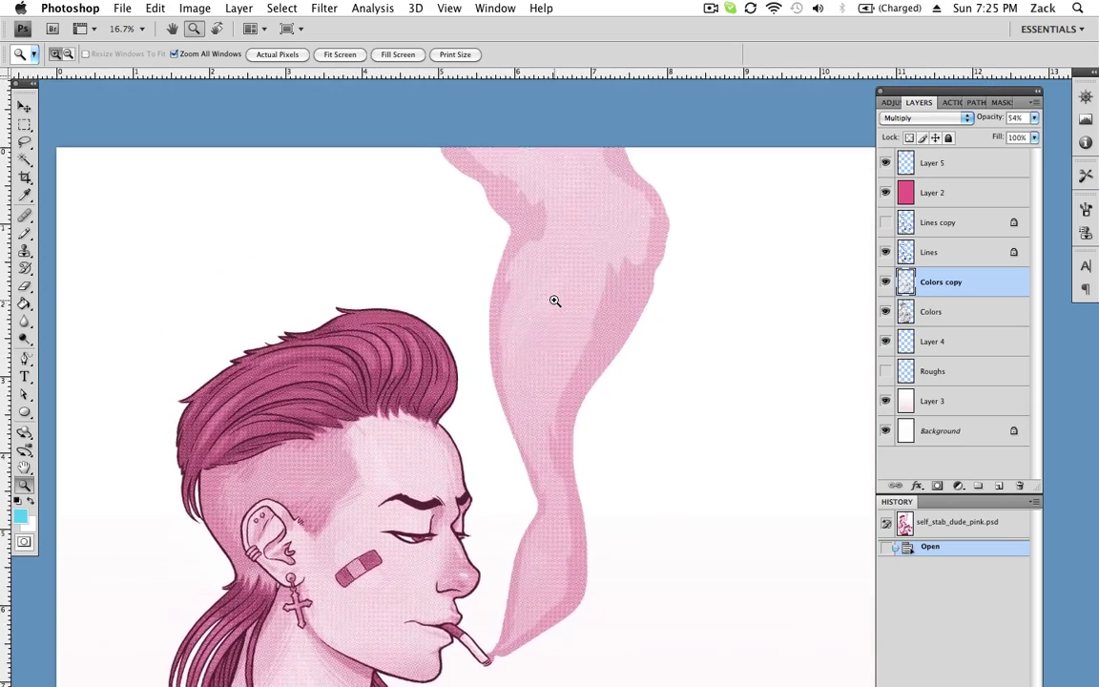
{"action": "scroll", "coordinate": [553, 301], "scroll_direction": "left", "scroll_amount": 4}
{"action": "scroll", "coordinate": [553, 301], "scroll_direction": "down", "scroll_amount": 8}
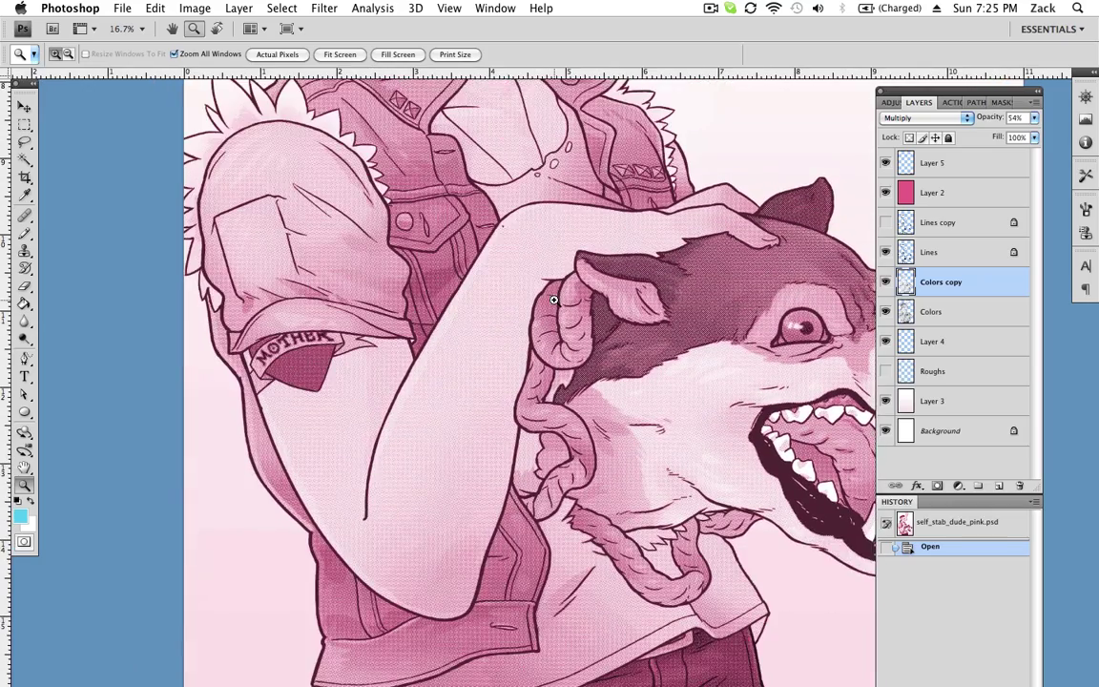
{"action": "scroll", "coordinate": [553, 301], "scroll_direction": "right", "scroll_amount": 4}
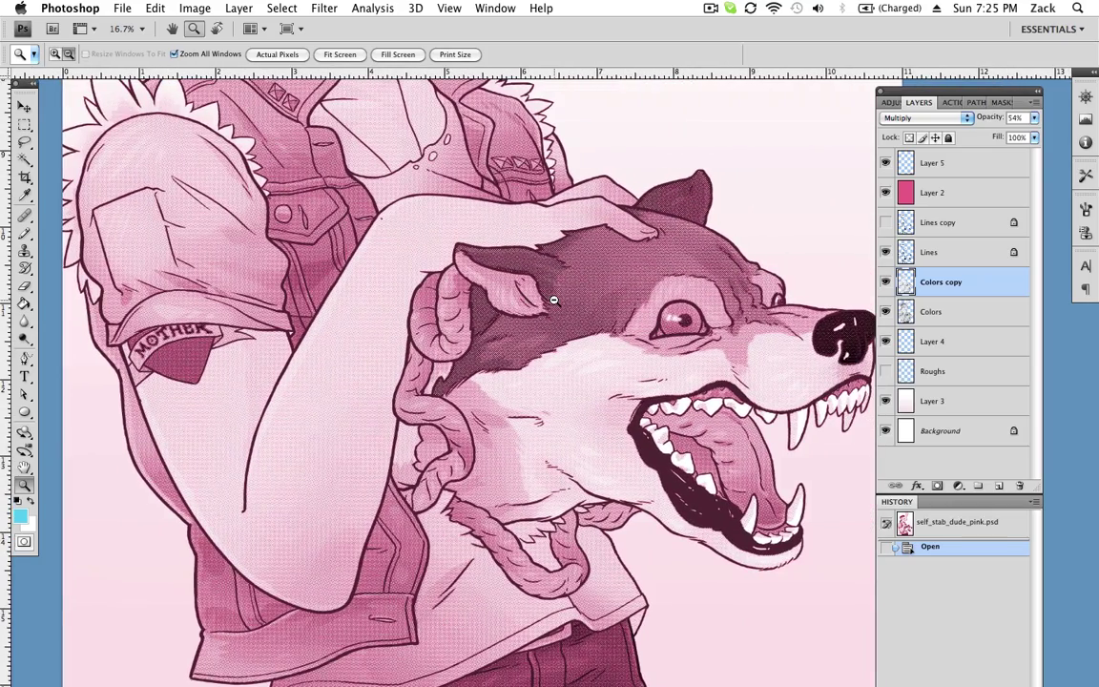
{"action": "left_click", "coordinate": [554, 300], "text": "alt"}
{"action": "scroll", "coordinate": [554, 300], "scroll_direction": "up", "scroll_amount": 5}
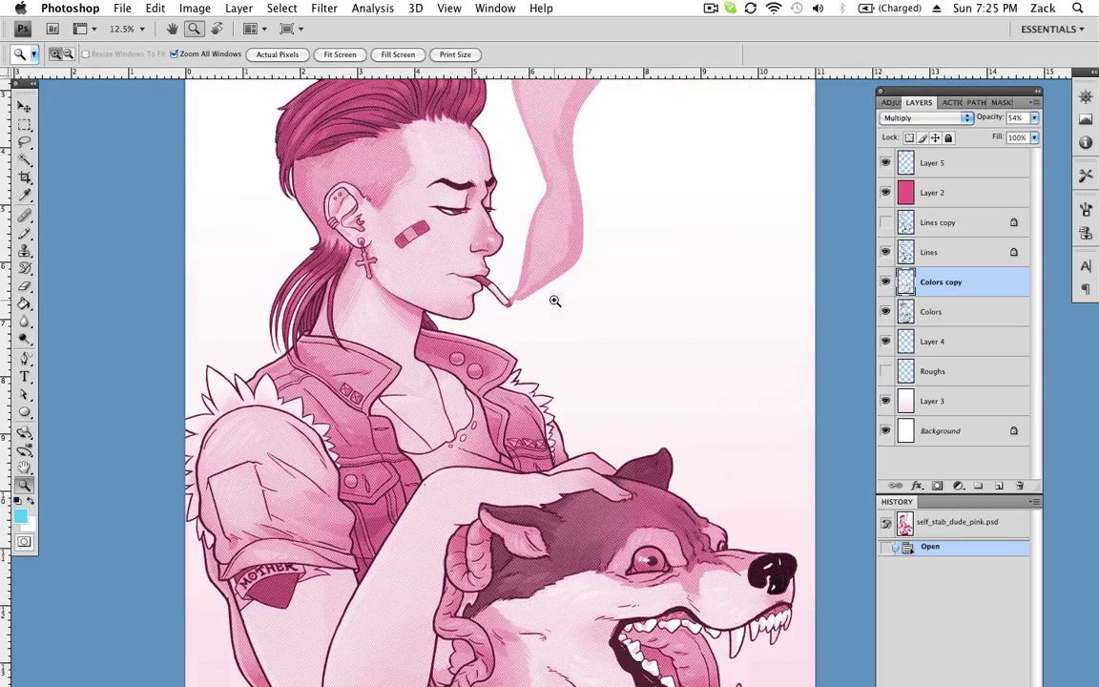
- Examine the halftone shading up close on the face, hair, smoke and arm at 25% magnification
{"action": "left_click", "coordinate": [441, 260]}
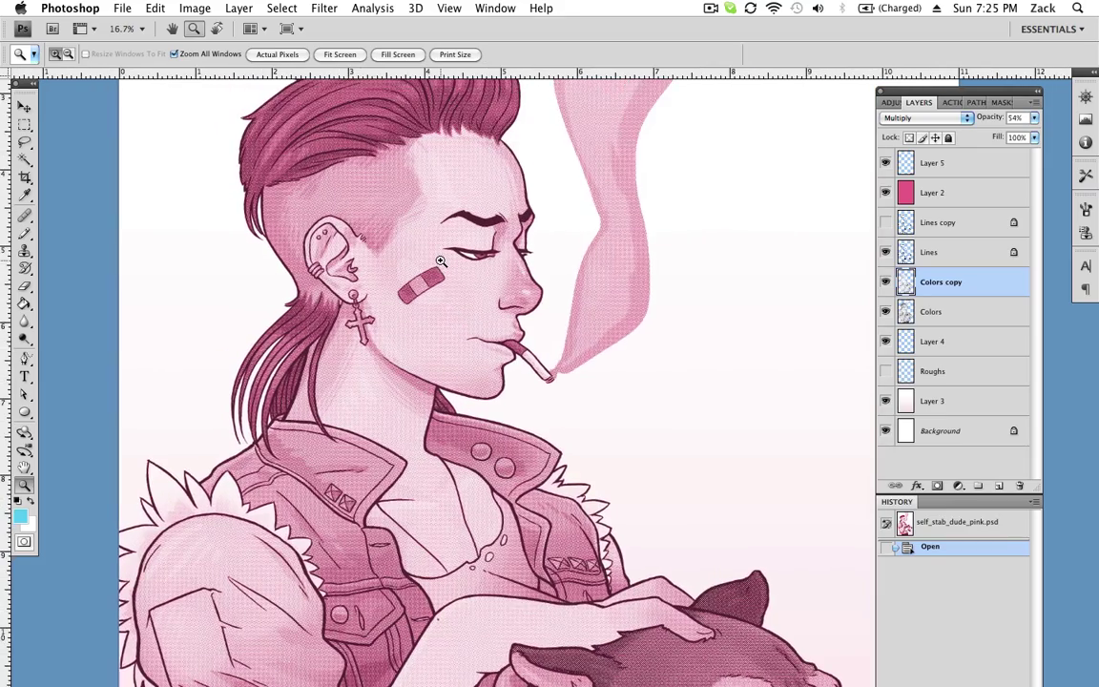
{"action": "scroll", "coordinate": [490, 293], "scroll_direction": "up", "scroll_amount": 5}
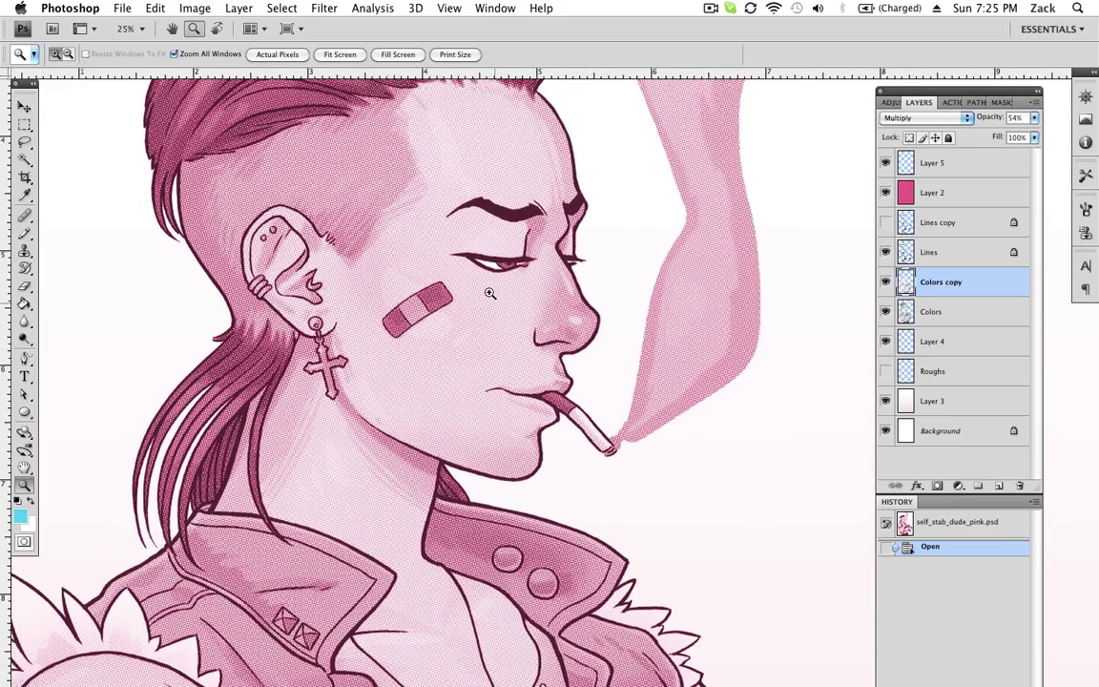
{"action": "scroll", "coordinate": [490, 293], "scroll_direction": "up", "scroll_amount": 5}
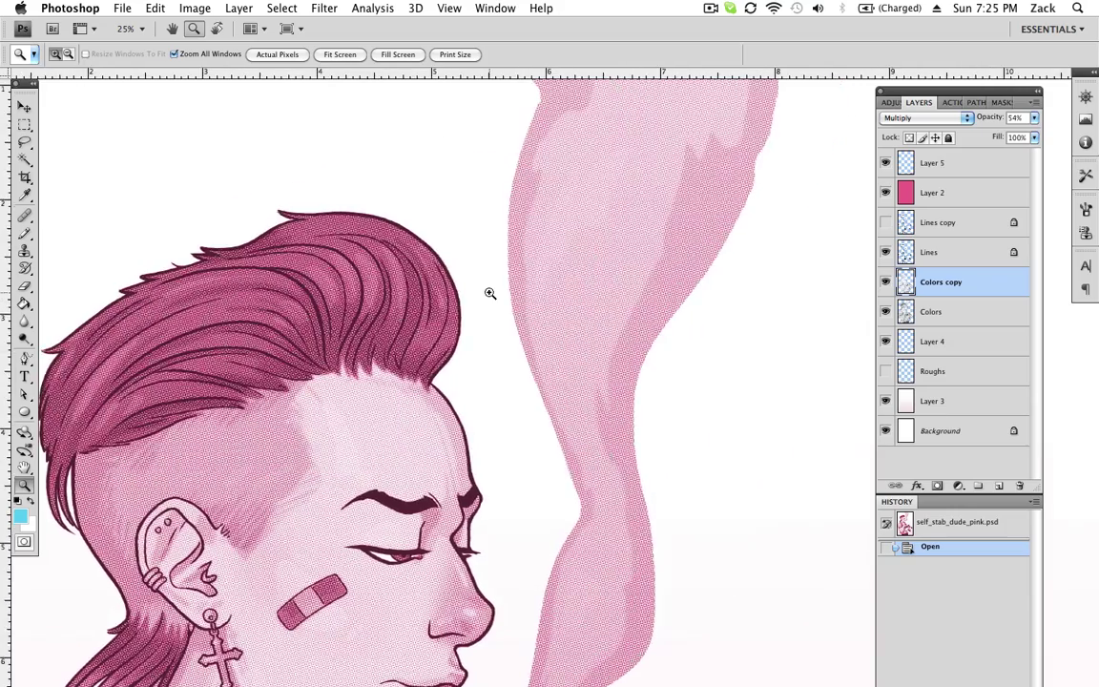
{"action": "scroll", "coordinate": [489, 293], "scroll_direction": "down", "scroll_amount": 6}
{"action": "scroll", "coordinate": [489, 293], "scroll_direction": "left", "scroll_amount": 1}
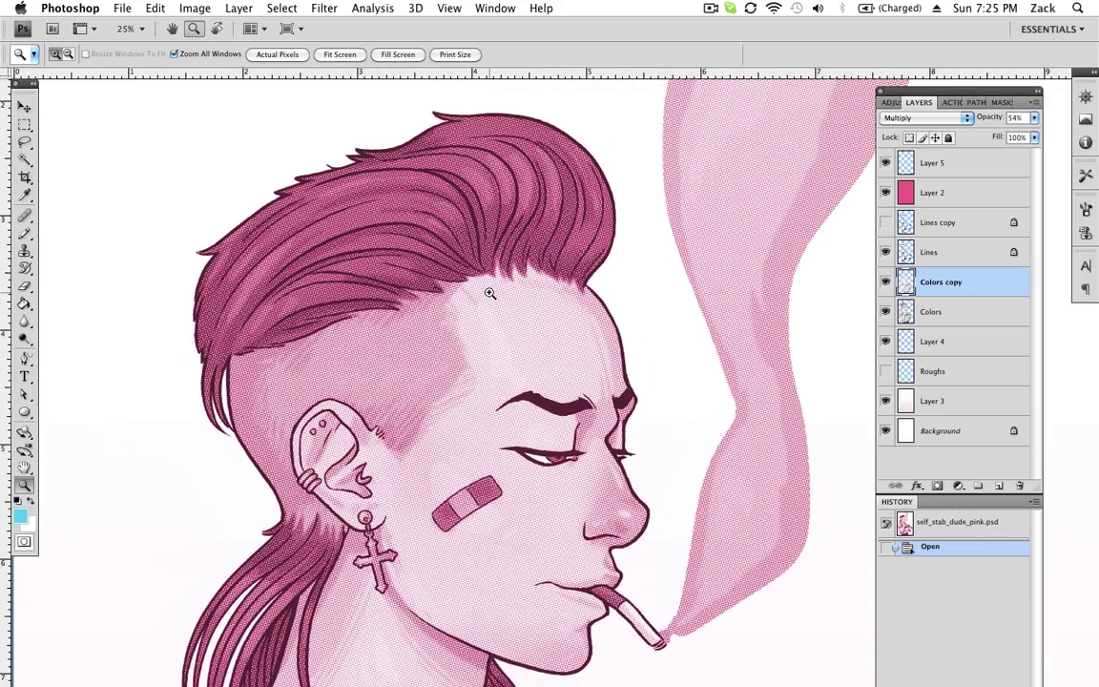
{"action": "scroll", "coordinate": [489, 293], "scroll_direction": "down", "scroll_amount": 5}
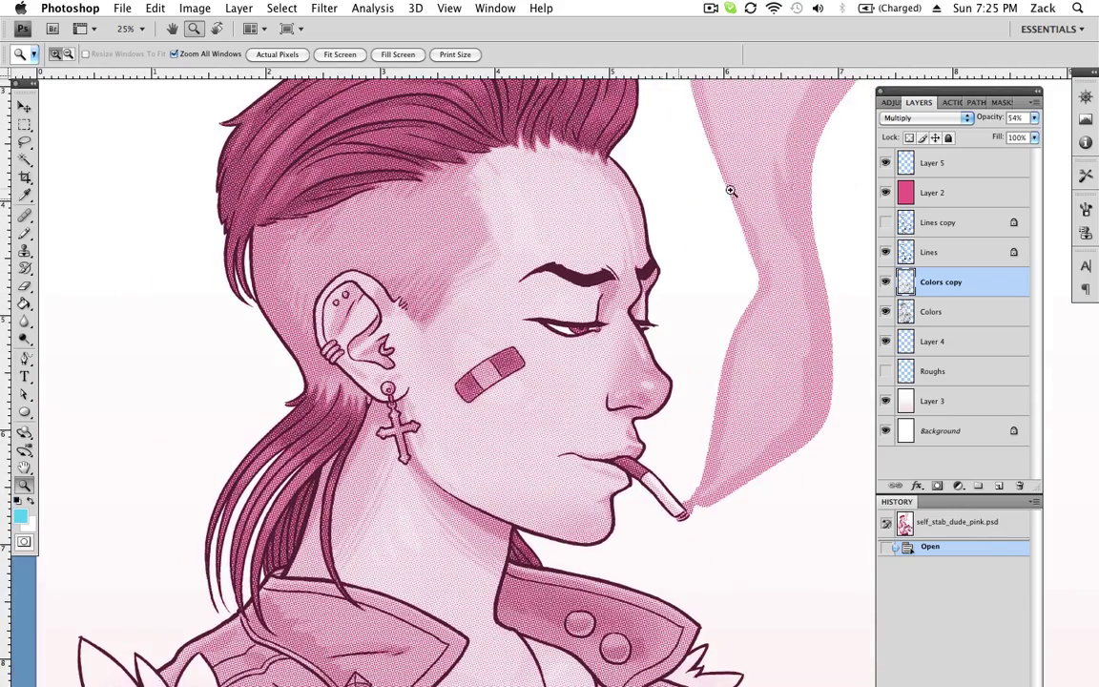
{"action": "scroll", "coordinate": [566, 303], "scroll_direction": "down", "scroll_amount": 15}
{"action": "scroll", "coordinate": [566, 304], "scroll_direction": "right", "scroll_amount": 3}
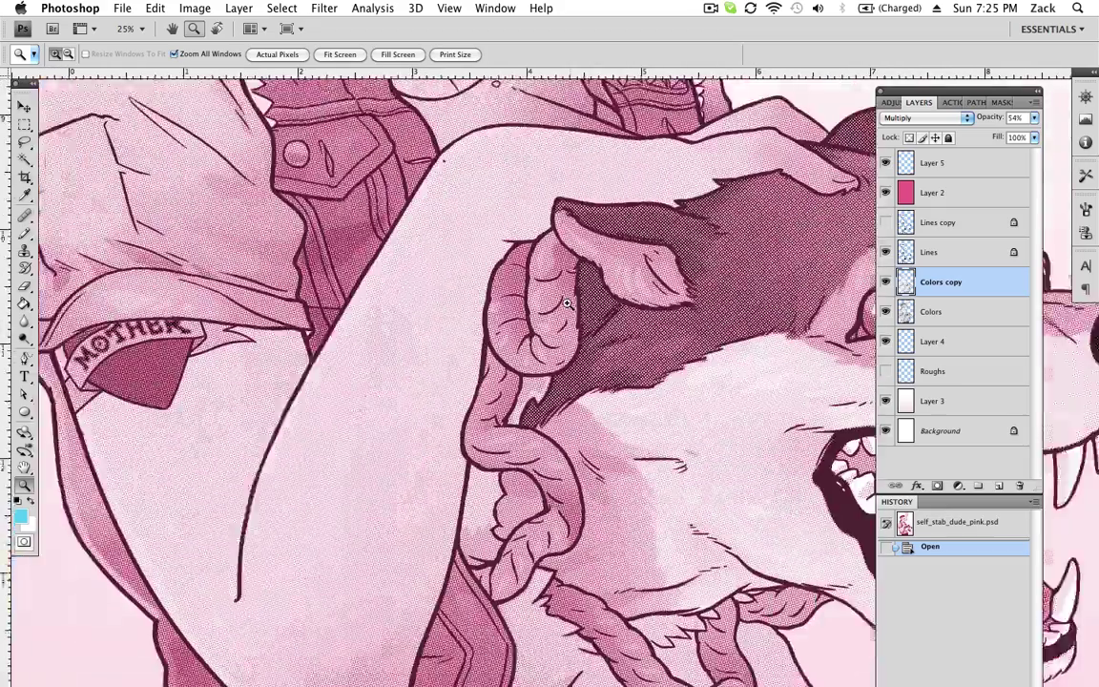
- Inspect the wolf's head, the lower edge of the artwork and the denim vest at 16.7% magnification
{"action": "left_click", "coordinate": [537, 303], "text": "alt"}
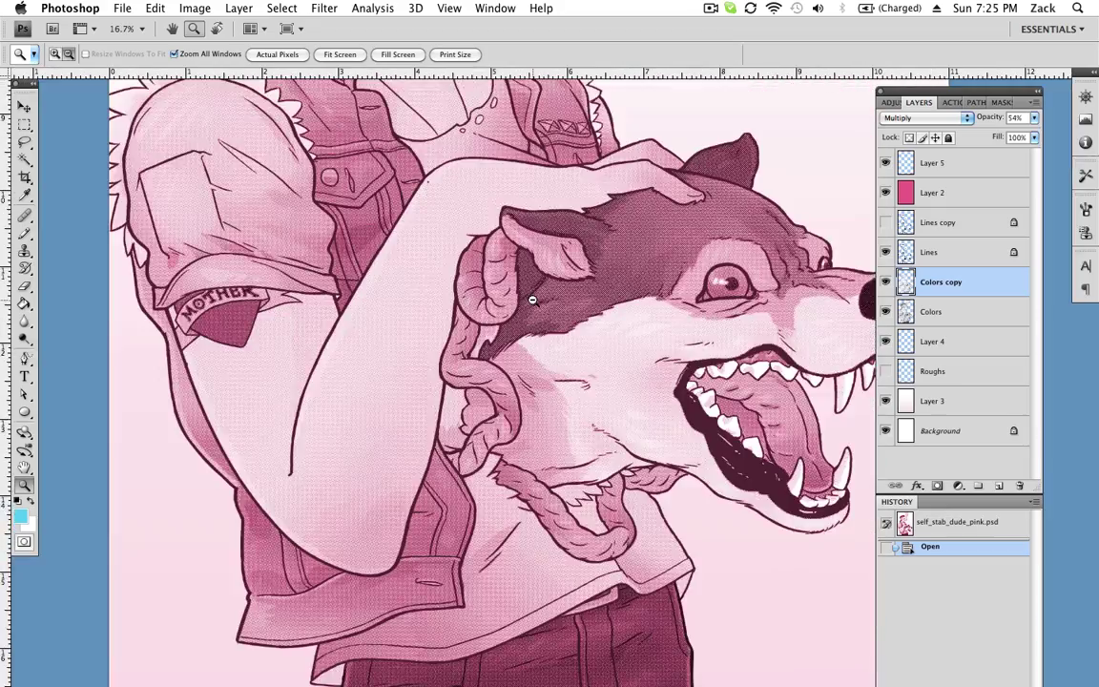
{"action": "scroll", "coordinate": [533, 300], "scroll_direction": "down", "scroll_amount": 4}
{"action": "scroll", "coordinate": [532, 300], "scroll_direction": "right", "scroll_amount": 3}
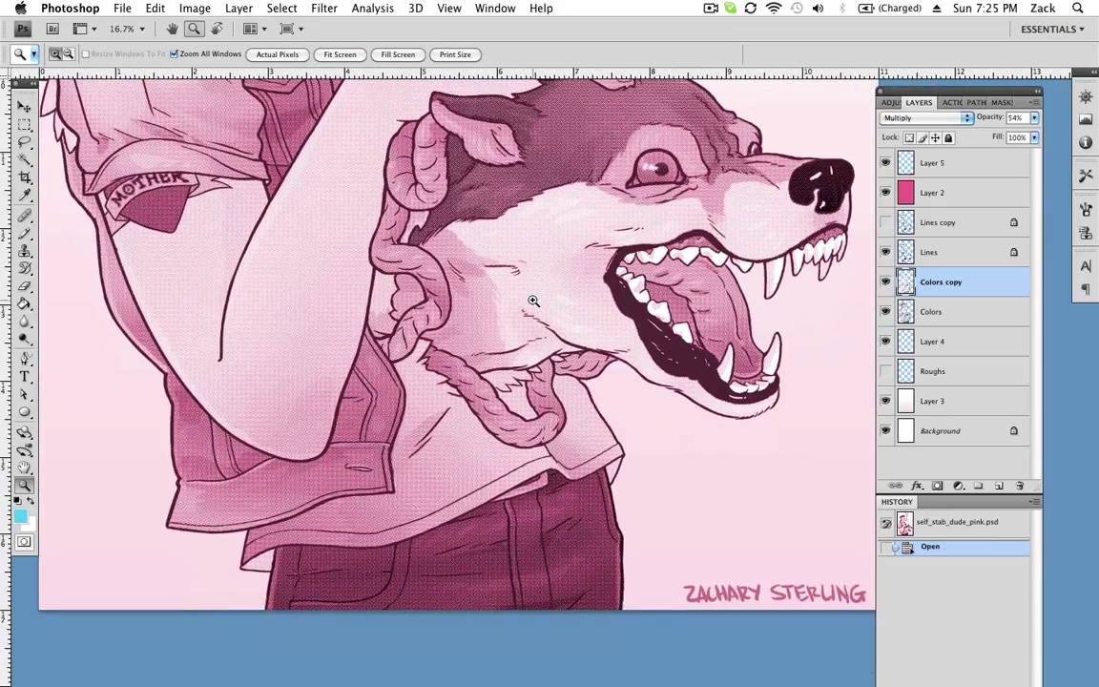
{"action": "scroll", "coordinate": [532, 300], "scroll_direction": "up", "scroll_amount": 12}
{"action": "scroll", "coordinate": [533, 300], "scroll_direction": "left", "scroll_amount": 2}
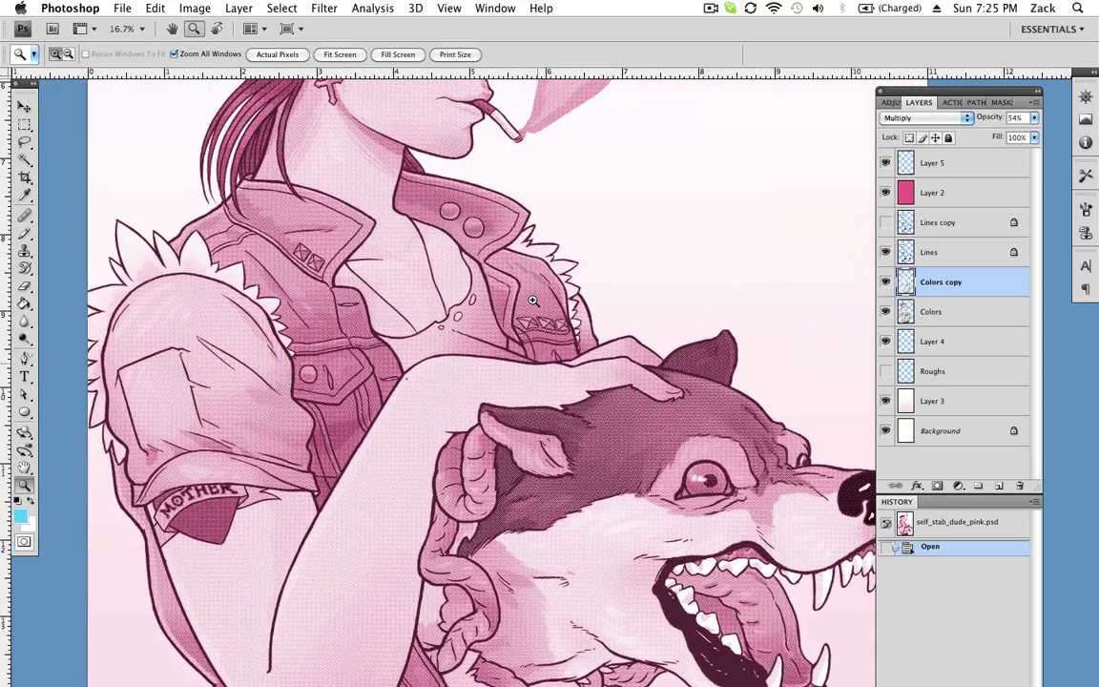
{"action": "scroll", "coordinate": [532, 300], "scroll_direction": "up", "scroll_amount": 10}
{"action": "scroll", "coordinate": [532, 299], "scroll_direction": "left", "scroll_amount": 2}
{"action": "scroll", "coordinate": [532, 300], "scroll_direction": "right", "scroll_amount": 4}
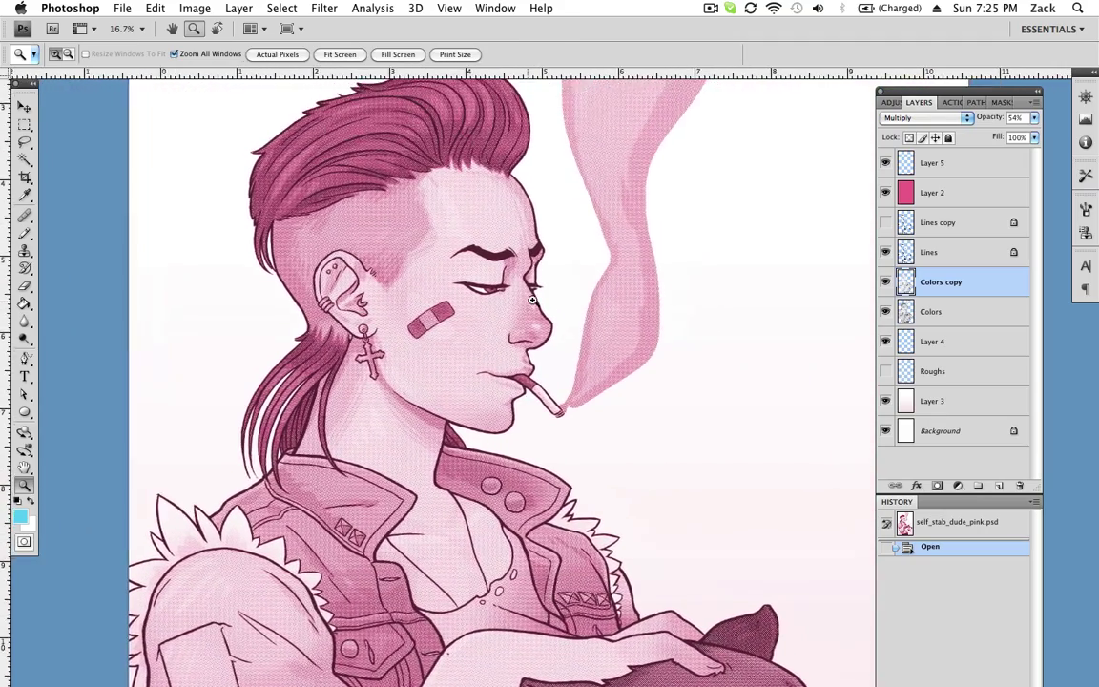
{"action": "scroll", "coordinate": [532, 300], "scroll_direction": "right", "scroll_amount": 2}
{"action": "scroll", "coordinate": [532, 300], "scroll_direction": "left", "scroll_amount": 3}
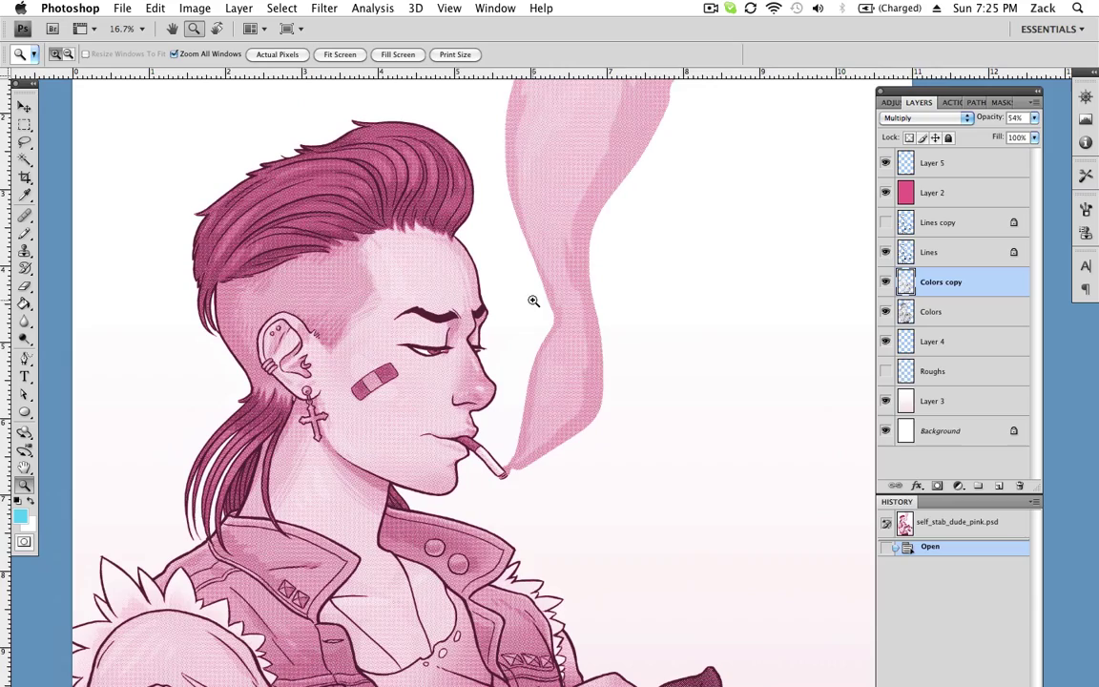
- Review the whole composition at 12.5% magnification, from the smoke and portrait to the bottom edge of the page
{"action": "left_click", "coordinate": [528, 362], "text": "alt"}
{"action": "scroll", "coordinate": [528, 362], "scroll_direction": "down", "scroll_amount": 6}
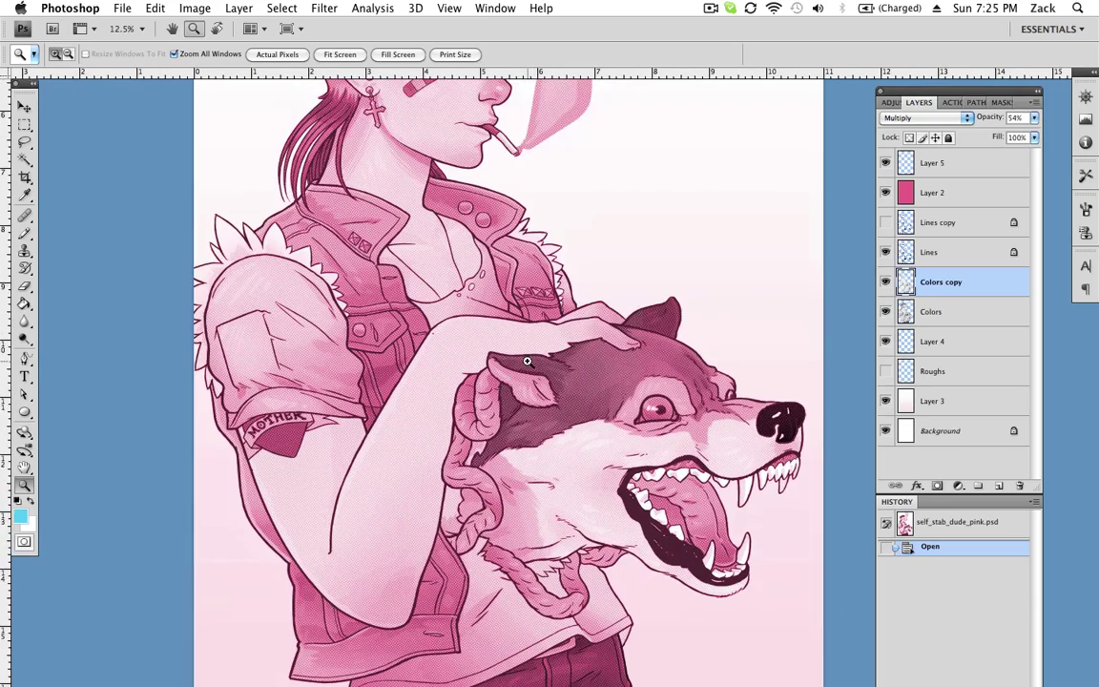
{"action": "scroll", "coordinate": [528, 361], "scroll_direction": "down", "scroll_amount": 2}
{"action": "scroll", "coordinate": [527, 362], "scroll_direction": "down", "scroll_amount": 3}
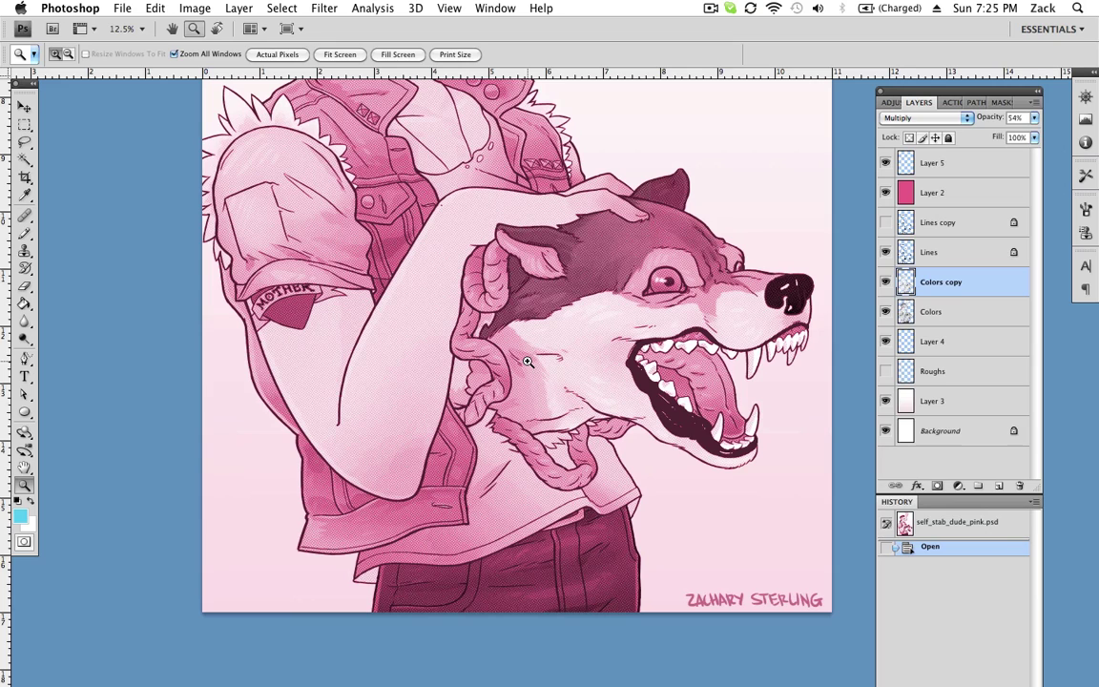
{"action": "scroll", "coordinate": [544, 371], "scroll_direction": "up", "scroll_amount": 18}
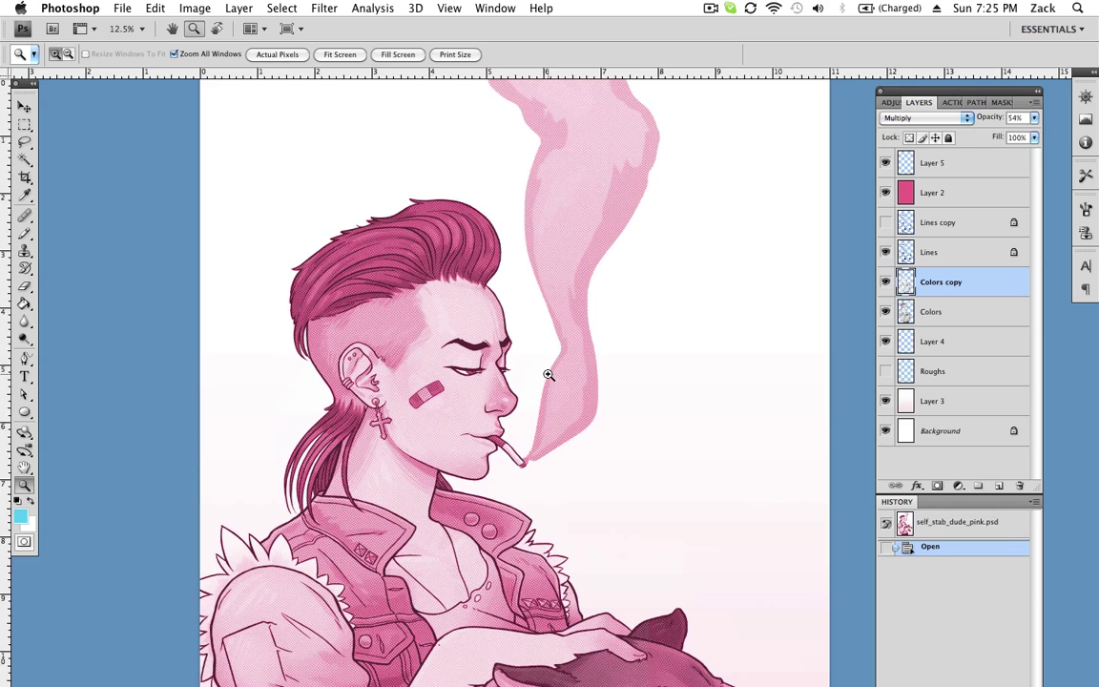
{"action": "scroll", "coordinate": [549, 374], "scroll_direction": "down", "scroll_amount": 3}
{"action": "scroll", "coordinate": [563, 358], "scroll_direction": "up", "scroll_amount": 3}
{"action": "scroll", "coordinate": [564, 356], "scroll_direction": "down", "scroll_amount": 2}
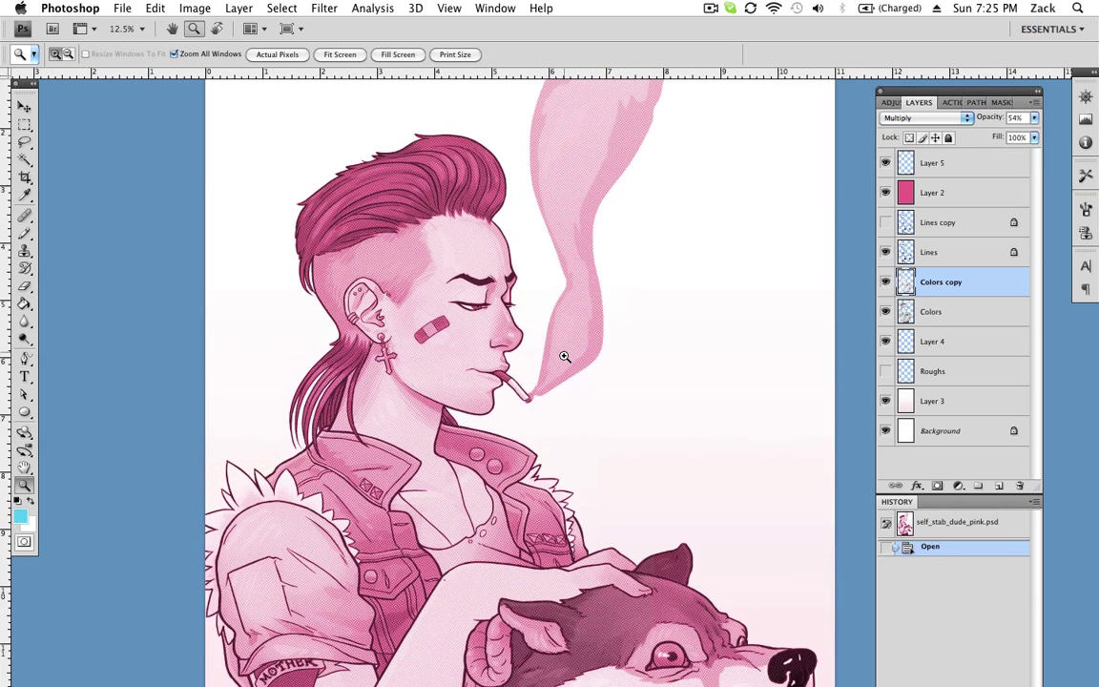
{"action": "scroll", "coordinate": [491, 384], "scroll_direction": "down", "scroll_amount": 10}
{"action": "scroll", "coordinate": [492, 385], "scroll_direction": "right", "scroll_amount": 3}
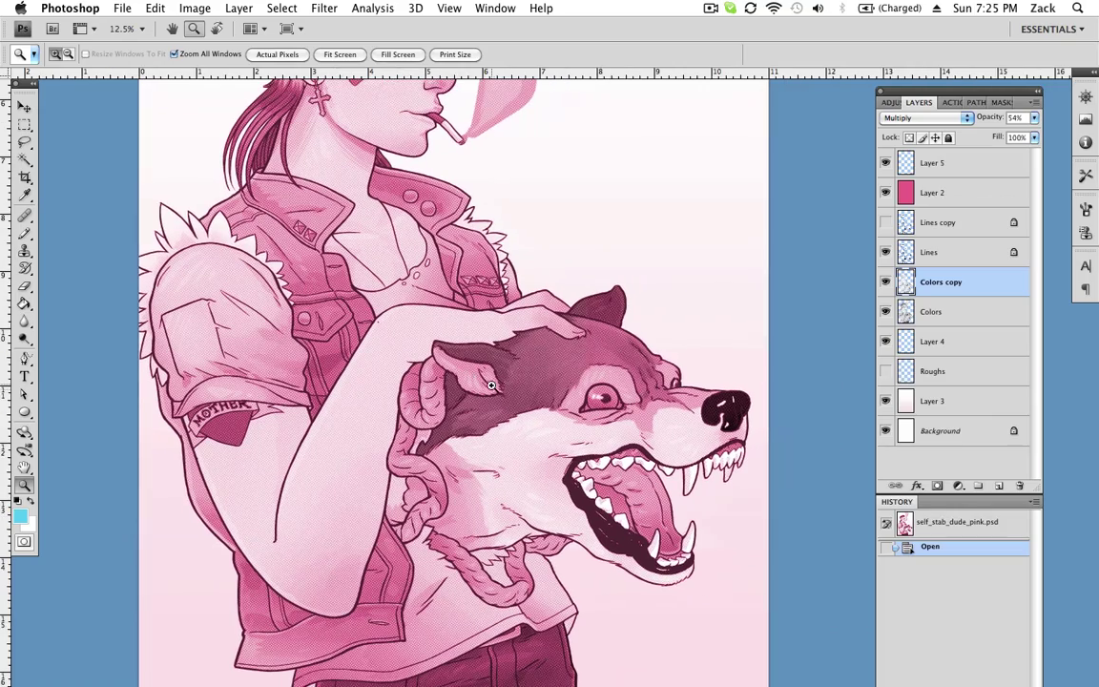
{"action": "scroll", "coordinate": [559, 422], "scroll_direction": "down", "scroll_amount": 7}
{"action": "scroll", "coordinate": [559, 422], "scroll_direction": "left", "scroll_amount": 7}
{"action": "scroll", "coordinate": [558, 422], "scroll_direction": "up", "scroll_amount": 9}
{"action": "scroll", "coordinate": [557, 422], "scroll_direction": "right", "scroll_amount": 5}
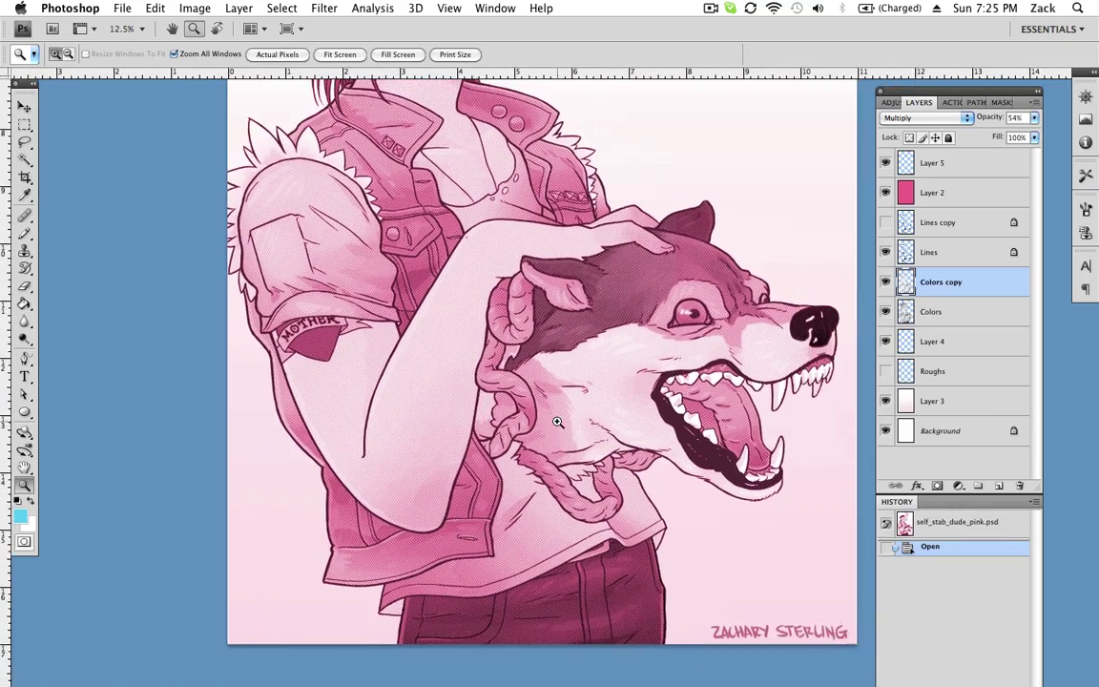
{"action": "scroll", "coordinate": [448, 230], "scroll_direction": "up", "scroll_amount": 5}
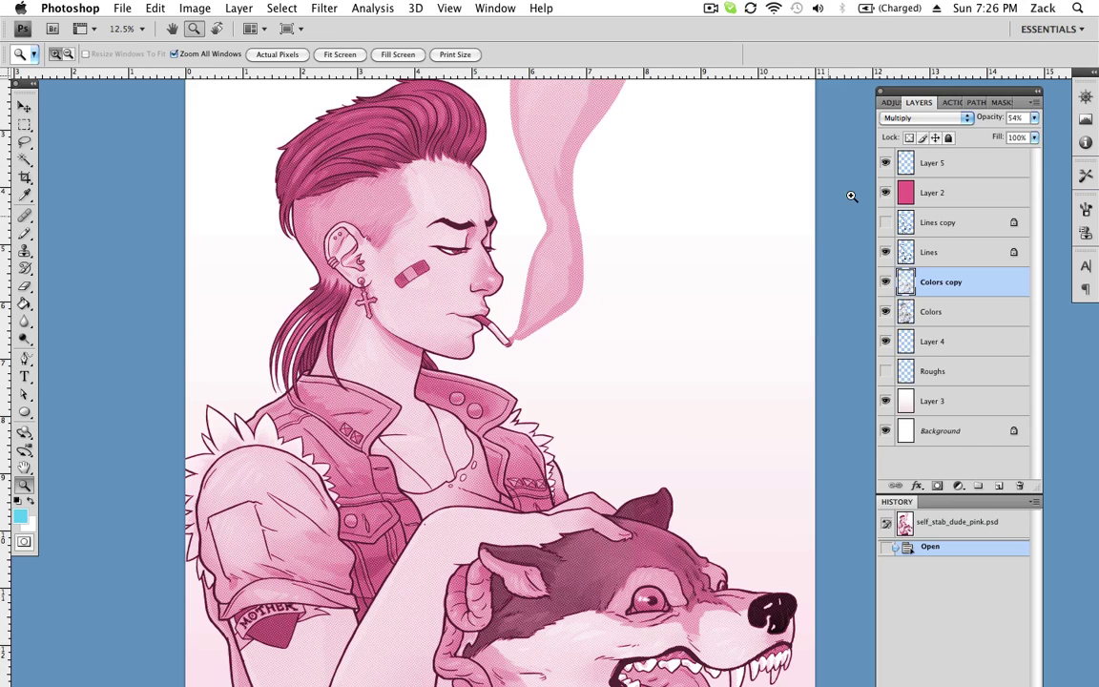
- Select the pink overlay layer, Layer 2, and hide it to view the whole figure without the tint
{"action": "left_click", "coordinate": [944, 193]}
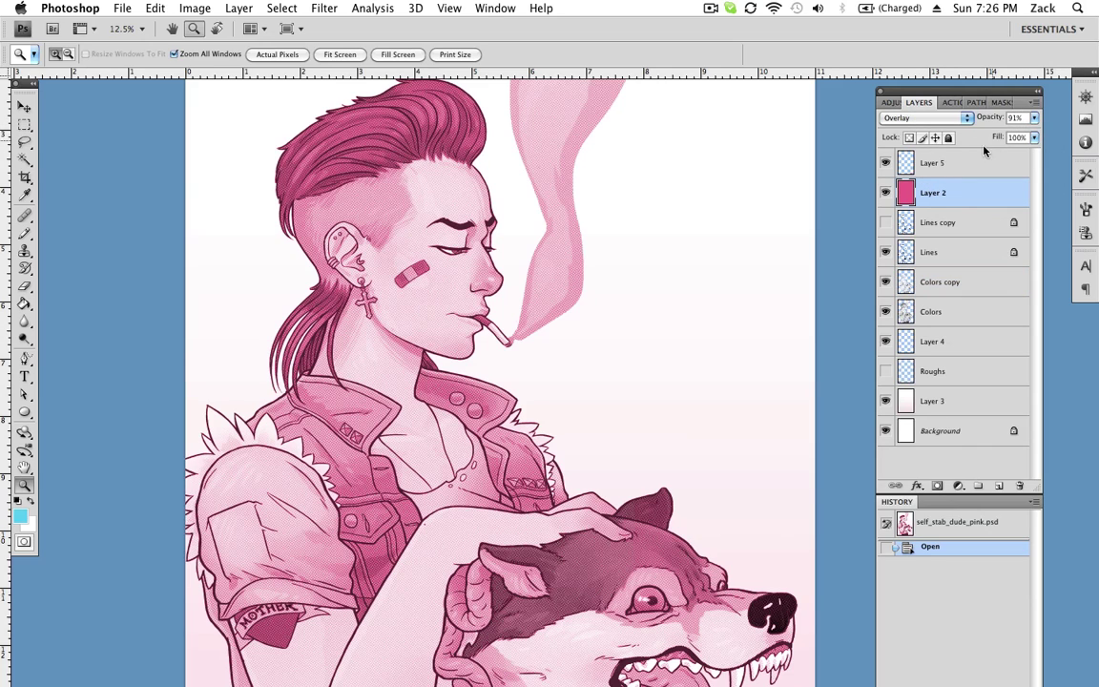
{"action": "left_click", "coordinate": [886, 192]}
{"action": "left_click", "coordinate": [699, 321], "text": "alt"}
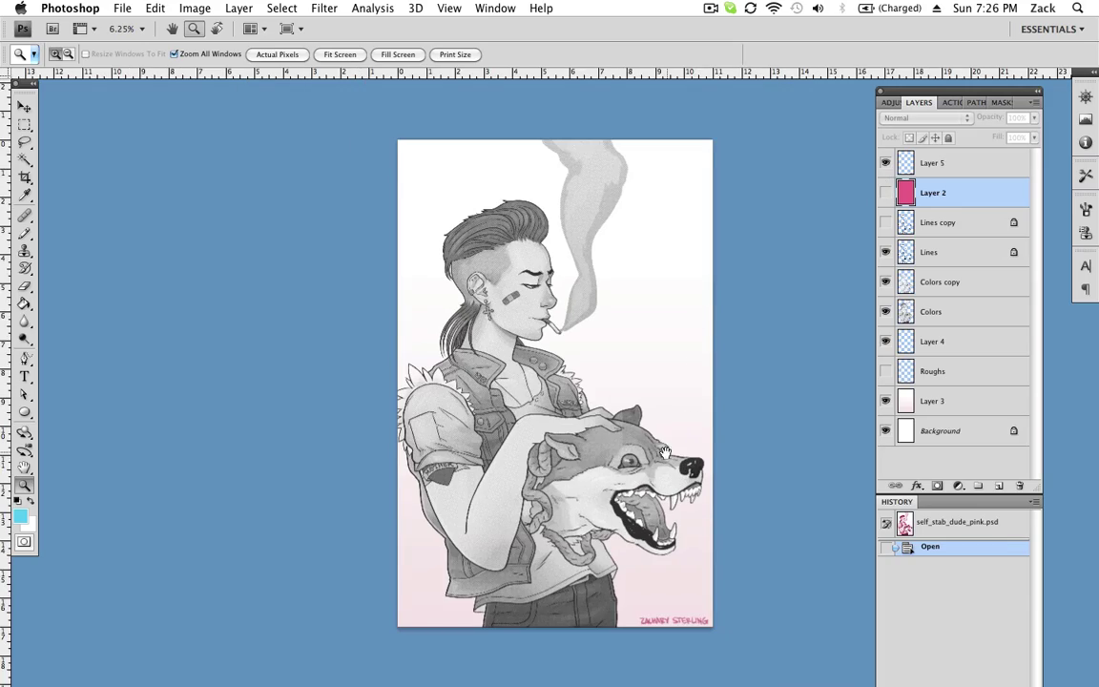
- Examine the untinted halftone dots on the forehead up close and compare them with the full figure at 8.33%
{"action": "left_click", "coordinate": [649, 410]}
{"action": "left_click", "coordinate": [491, 343]}
{"action": "left_click", "coordinate": [534, 315]}
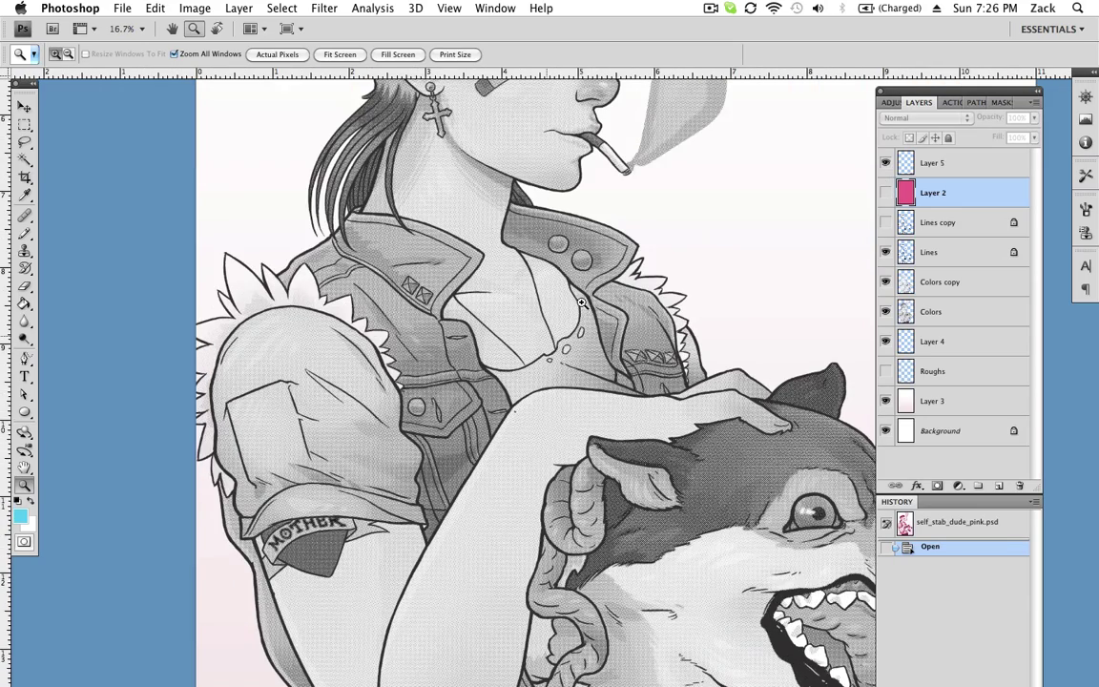
{"action": "scroll", "coordinate": [525, 277], "scroll_direction": "up", "scroll_amount": 6}
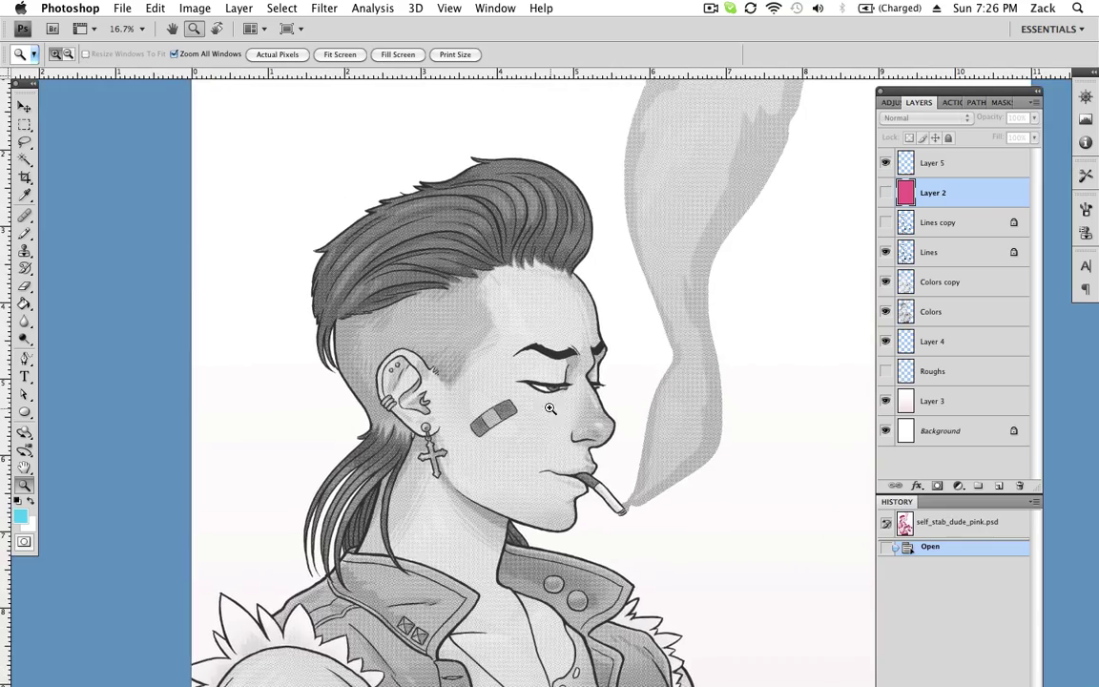
{"action": "left_click", "coordinate": [485, 287]}
{"action": "left_click", "coordinate": [485, 286]}
{"action": "left_click", "coordinate": [485, 285]}
{"action": "left_click", "coordinate": [486, 285]}
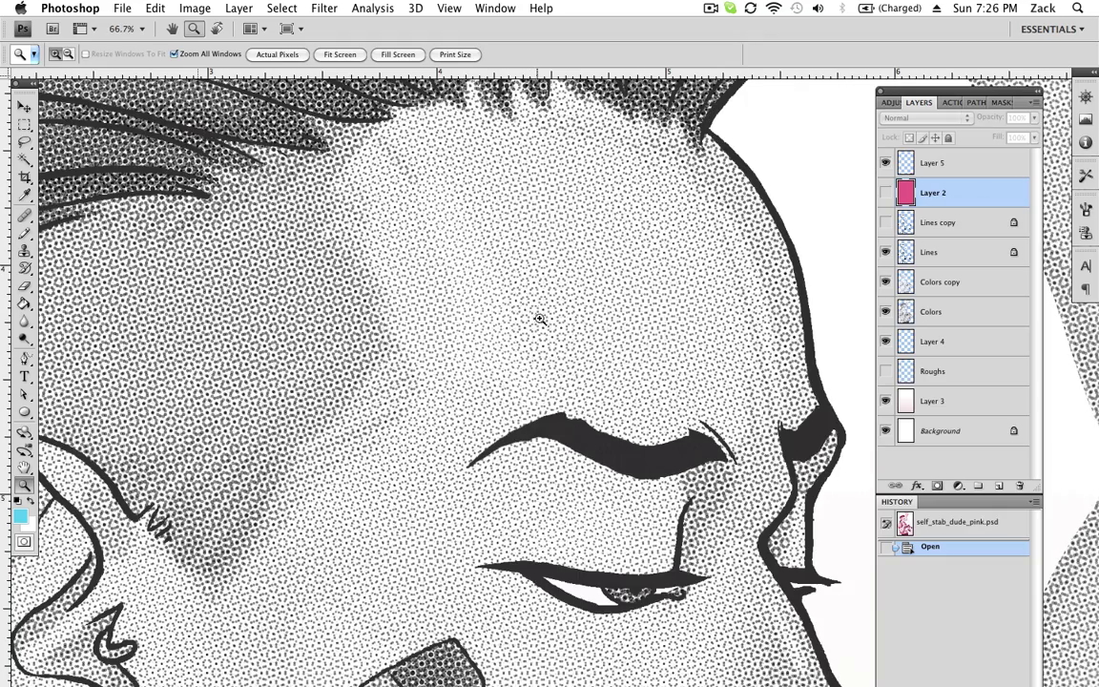
{"action": "left_click", "coordinate": [515, 349], "text": "alt"}
{"action": "left_click", "coordinate": [515, 348], "text": "alt"}
{"action": "left_click", "coordinate": [520, 340], "text": "alt"}
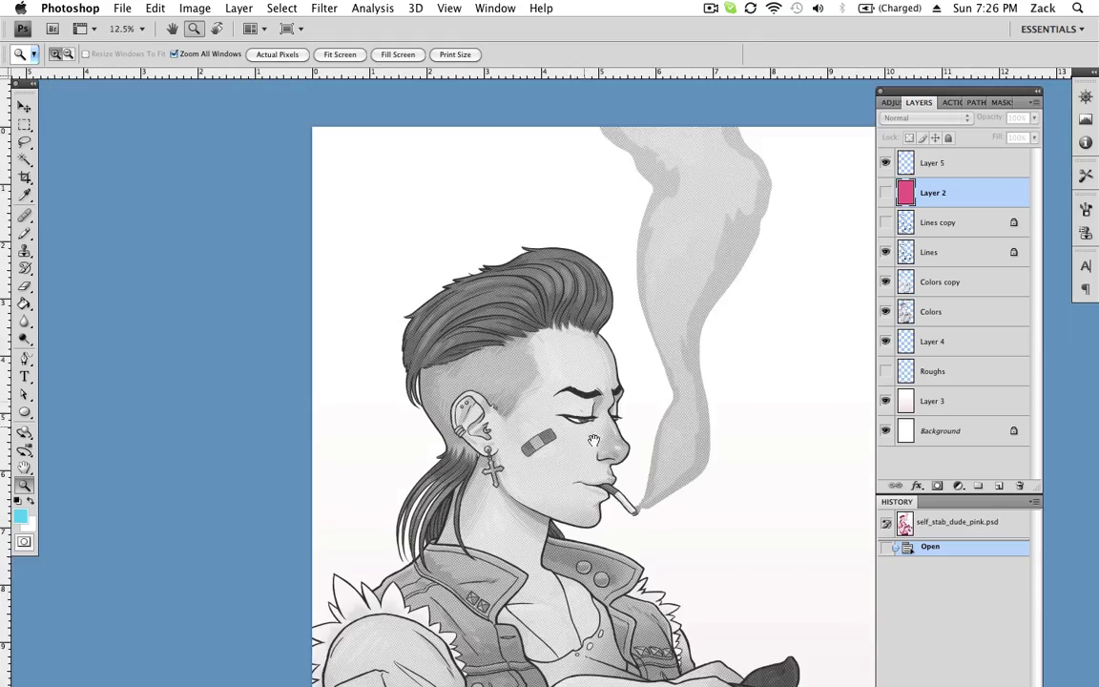
{"action": "left_click_drag", "start_coordinate": [593, 440], "coordinate": [519, 135]}
{"action": "left_click", "coordinate": [496, 329], "text": "alt"}
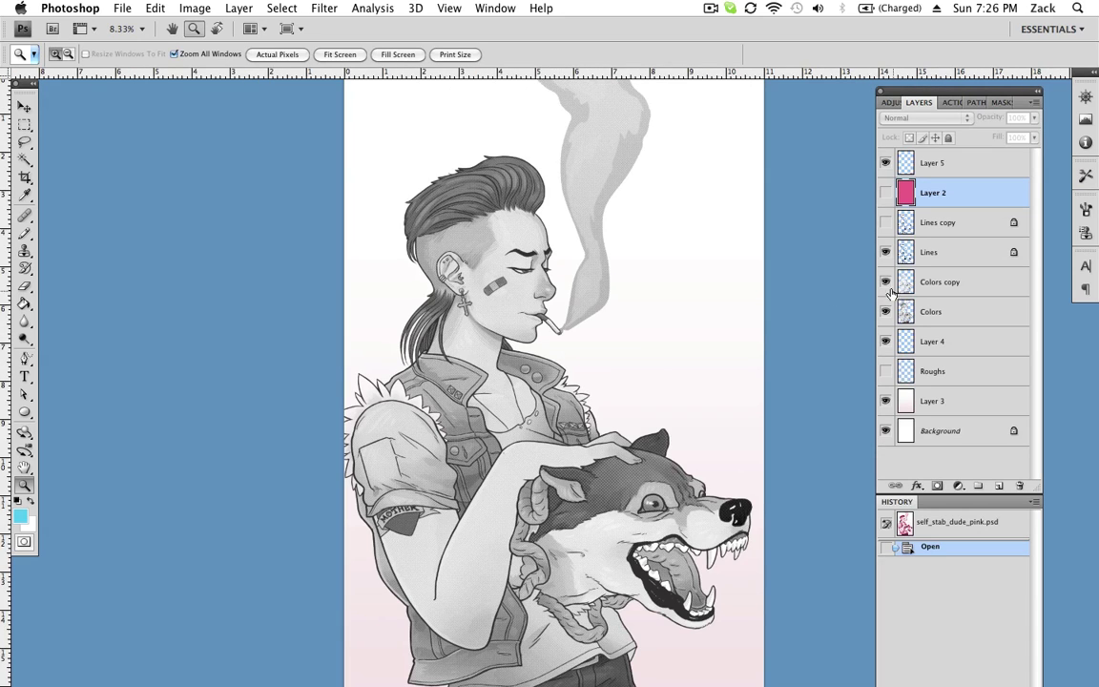
{"action": "left_click", "coordinate": [731, 287], "text": "alt"}
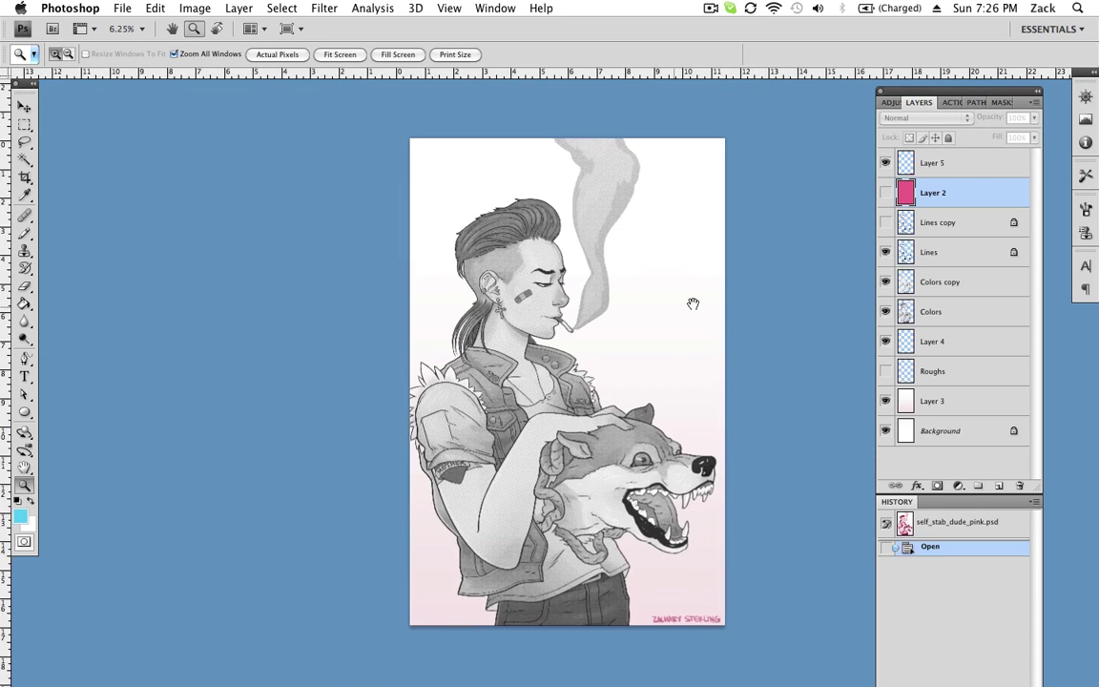
{"action": "left_click", "coordinate": [643, 364]}
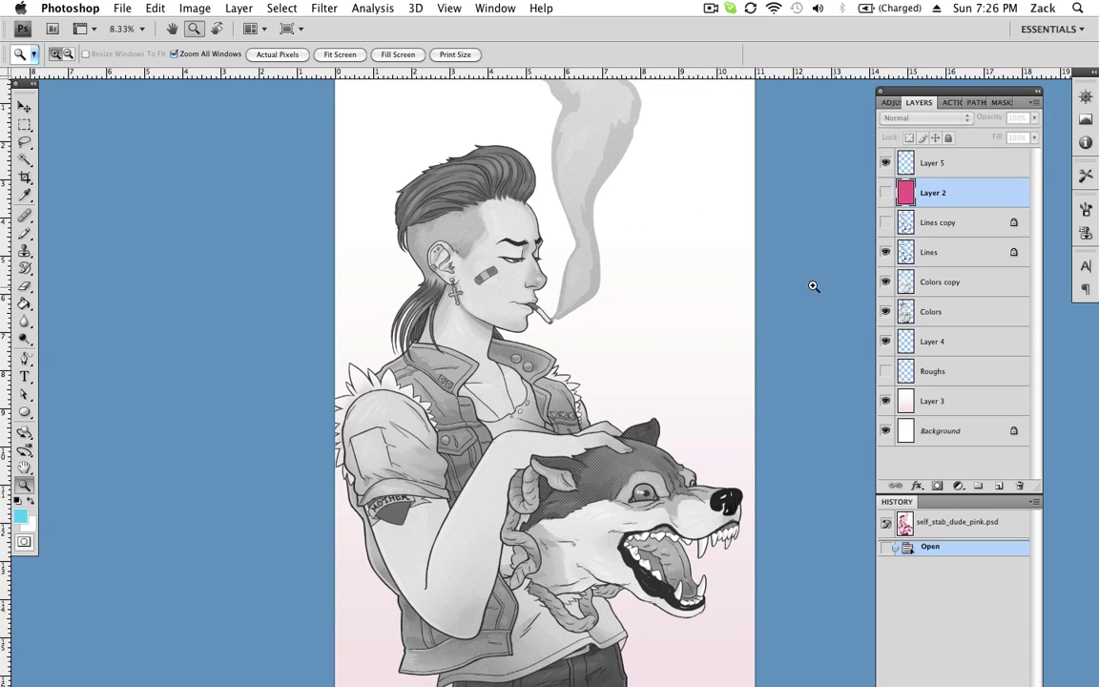
- Hide the Colors copy layer and check the blending settings of the Colors layer, then reselect Colors copy
{"action": "left_click", "coordinate": [886, 281]}
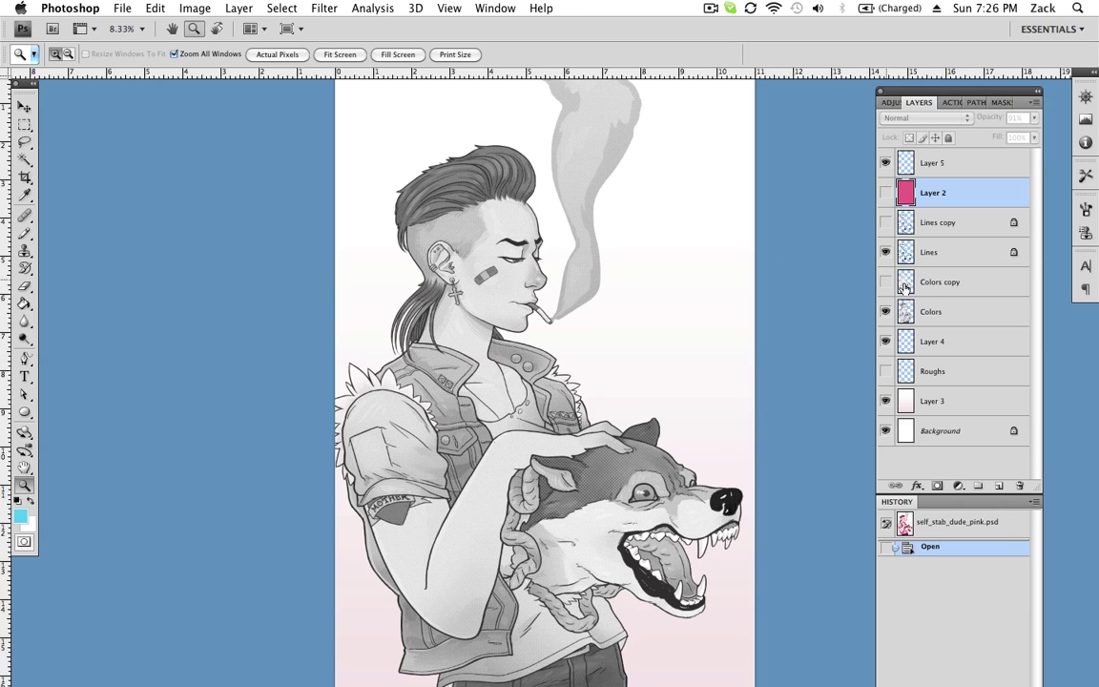
{"action": "left_click", "coordinate": [952, 286]}
{"action": "left_click", "coordinate": [911, 321]}
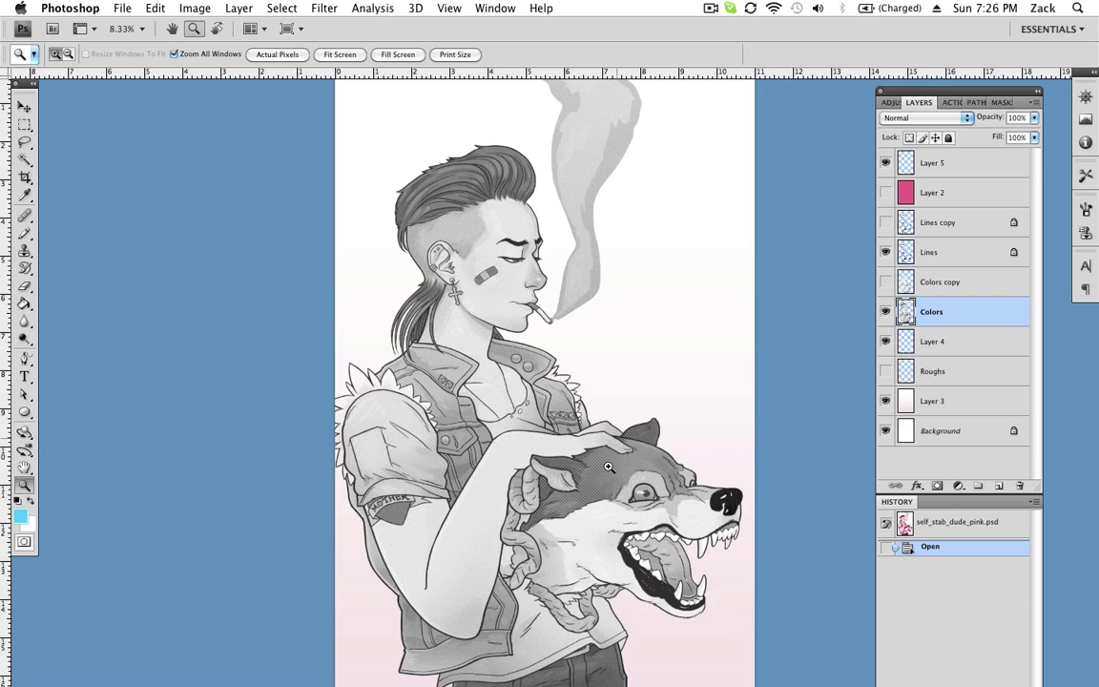
{"action": "left_click", "coordinate": [934, 283]}
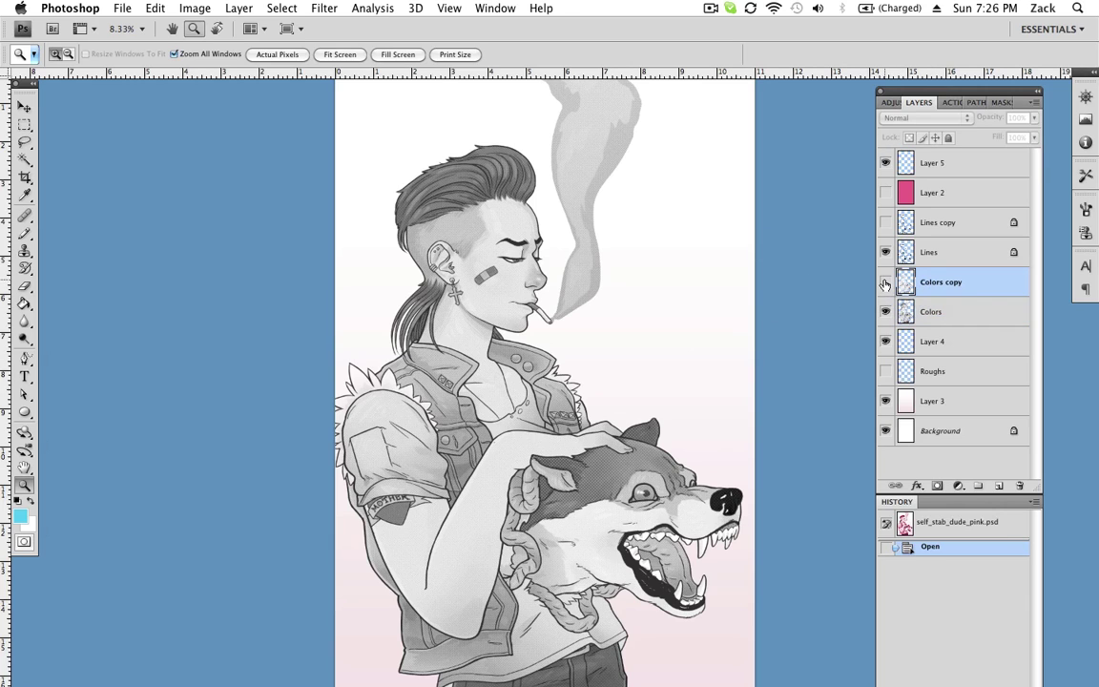
- Show the Colors copy layer, try its opacity at 100%, and set the opacity to 54%
{"action": "left_click", "coordinate": [885, 282]}
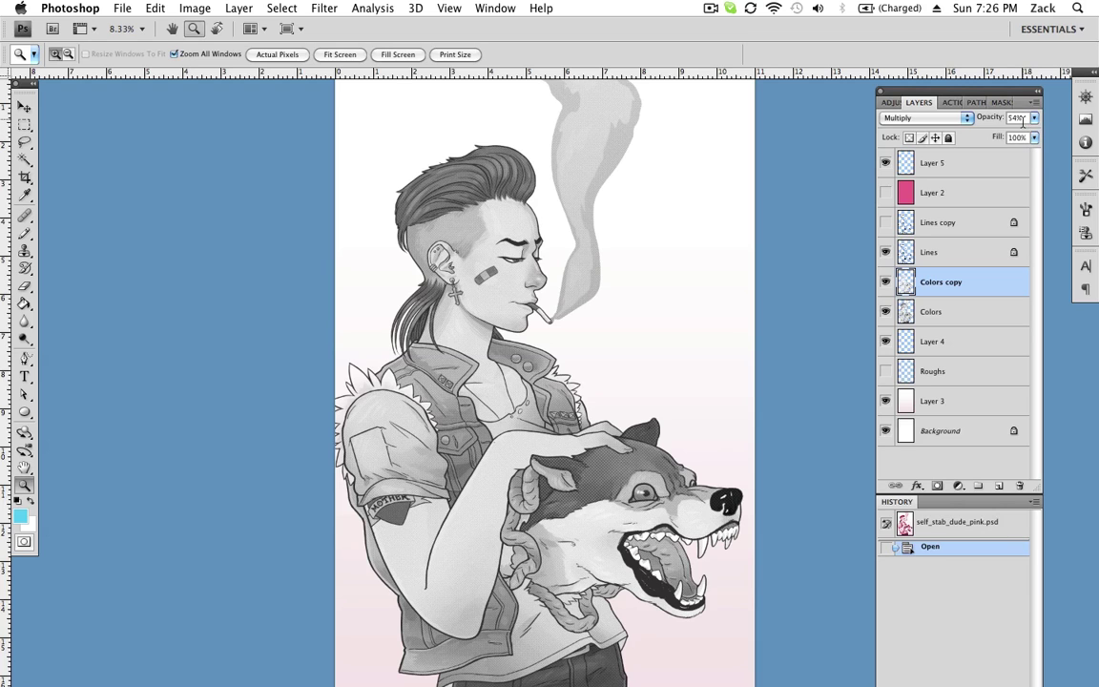
{"action": "left_click_drag", "start_coordinate": [1035, 118], "coordinate": [1046, 137]}
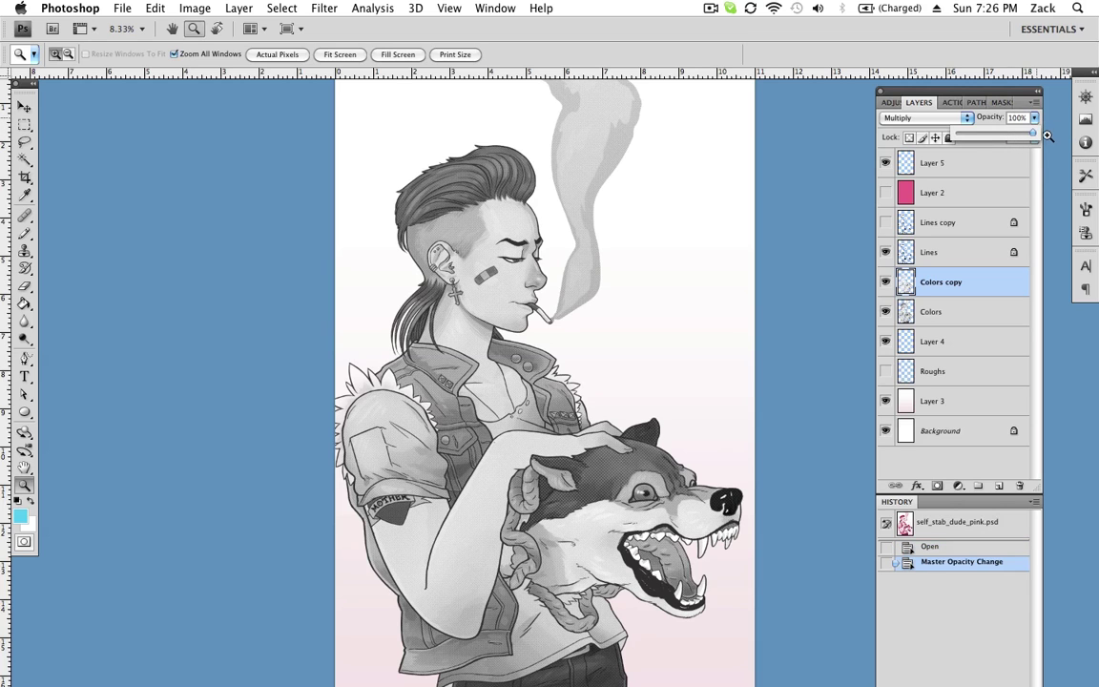
{"action": "left_click", "coordinate": [718, 425], "text": "alt"}
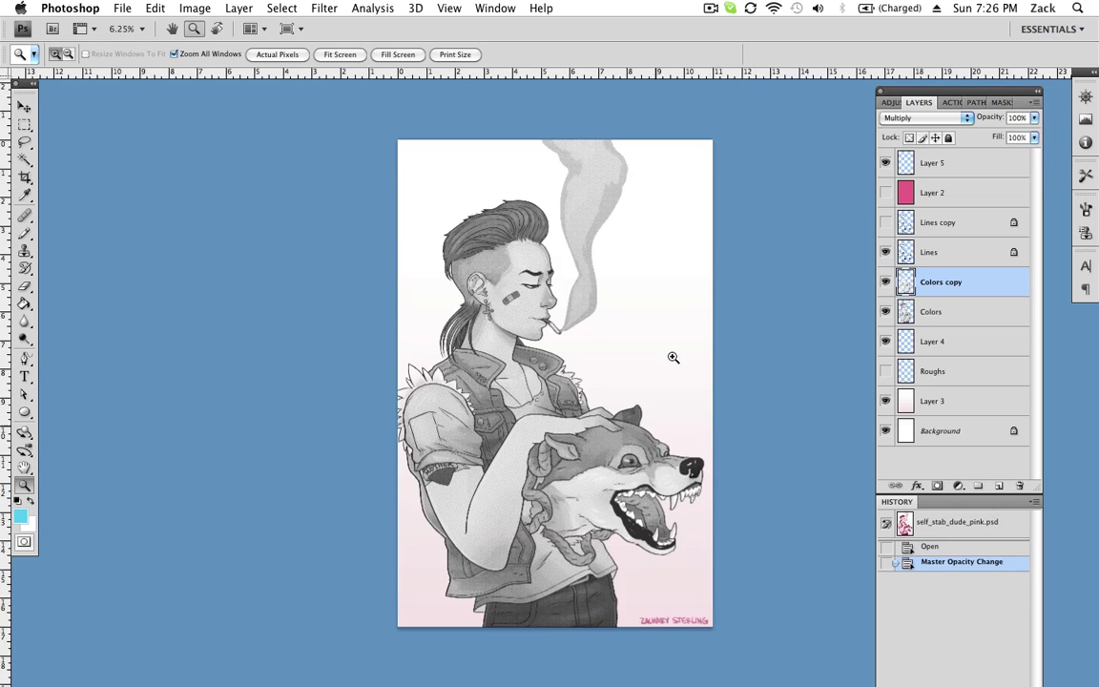
{"action": "left_click", "coordinate": [627, 382]}
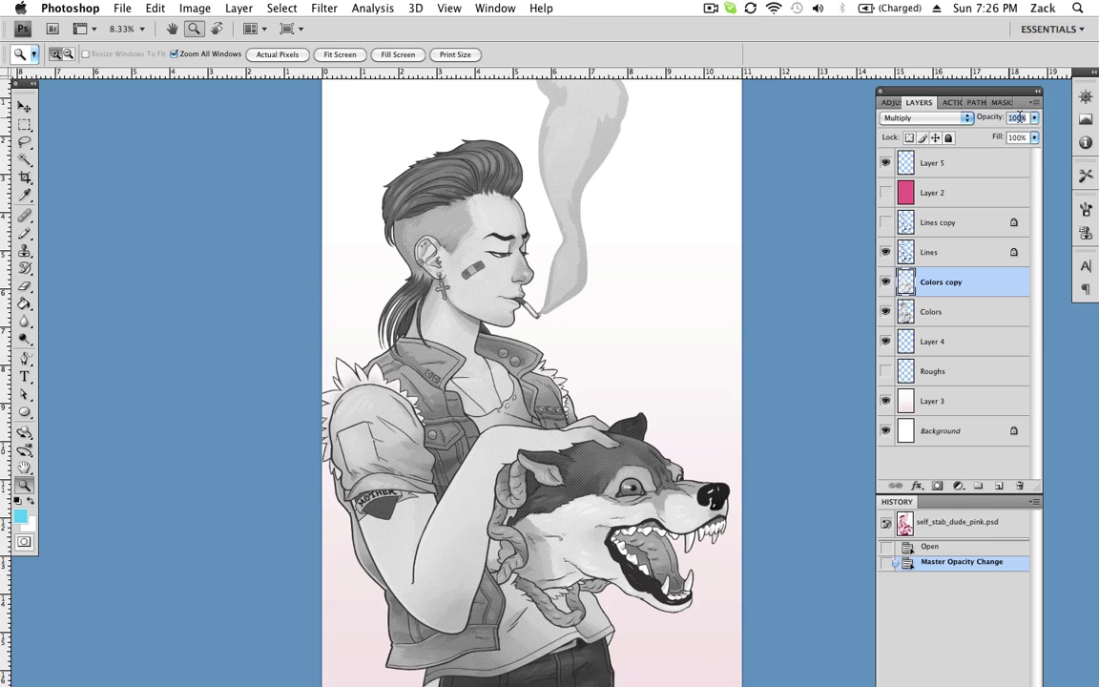
{"action": "type", "text": "54"}
{"action": "scroll", "coordinate": [723, 450], "scroll_direction": "down", "scroll_amount": 5}
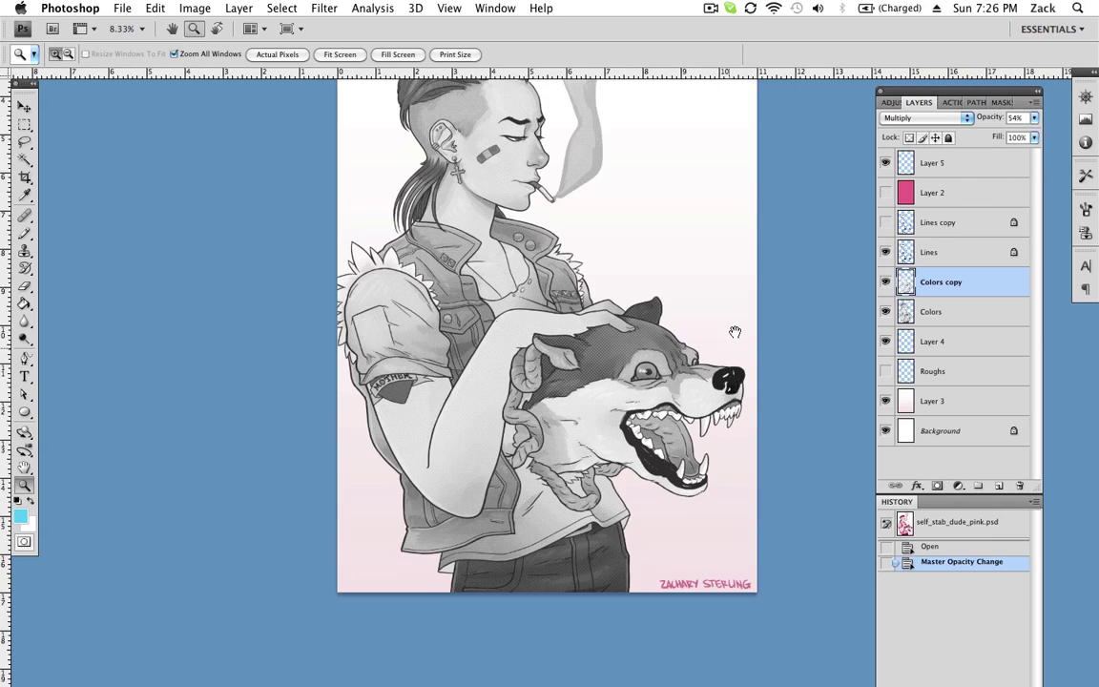
- Toggle the visibility of the Lines and Lines copy layers to compare the figure with and without its line art
{"action": "left_click", "coordinate": [897, 252]}
{"action": "left_click", "coordinate": [886, 252]}
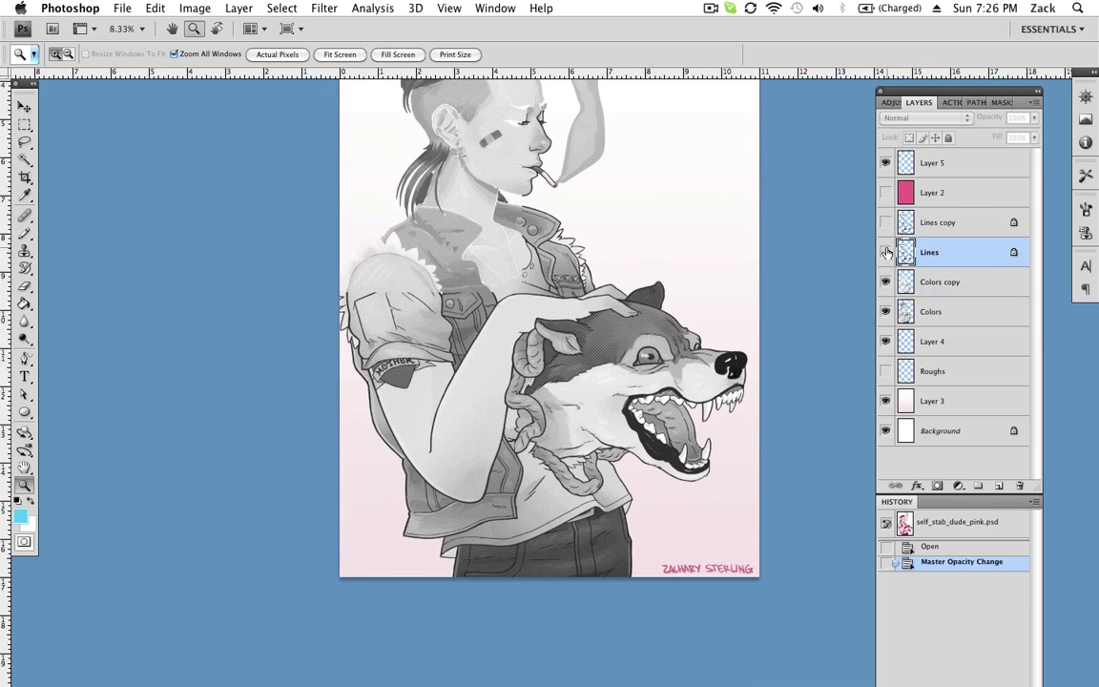
{"action": "left_click", "coordinate": [886, 252]}
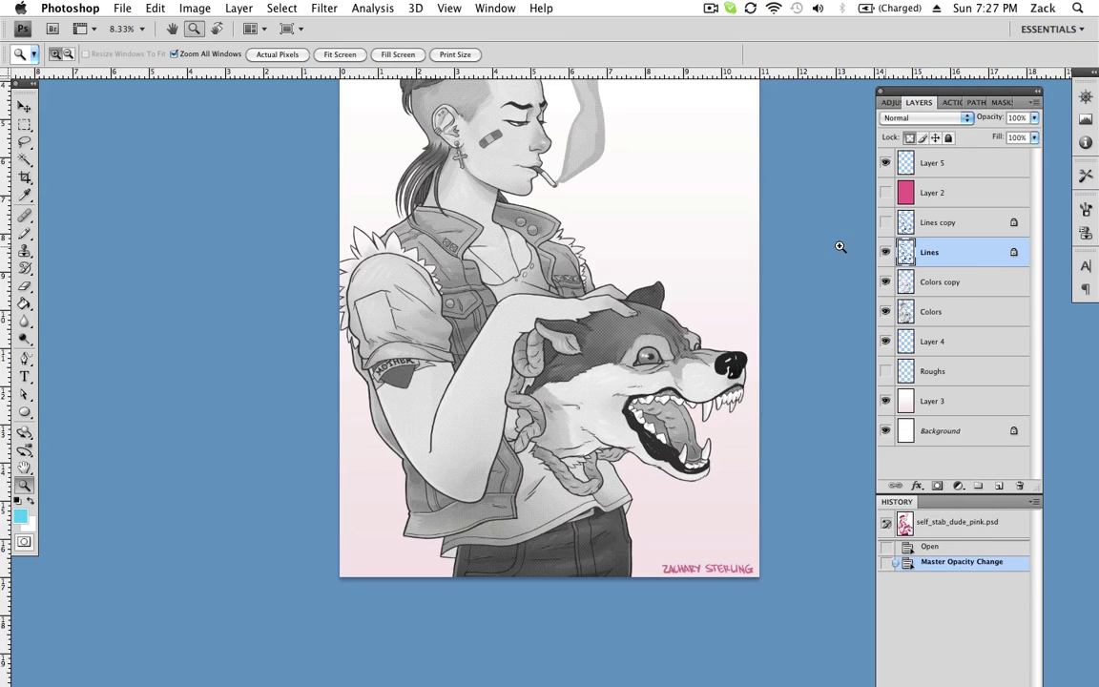
{"action": "scroll", "coordinate": [799, 305], "scroll_direction": "up", "scroll_amount": 3}
{"action": "left_click", "coordinate": [886, 252]}
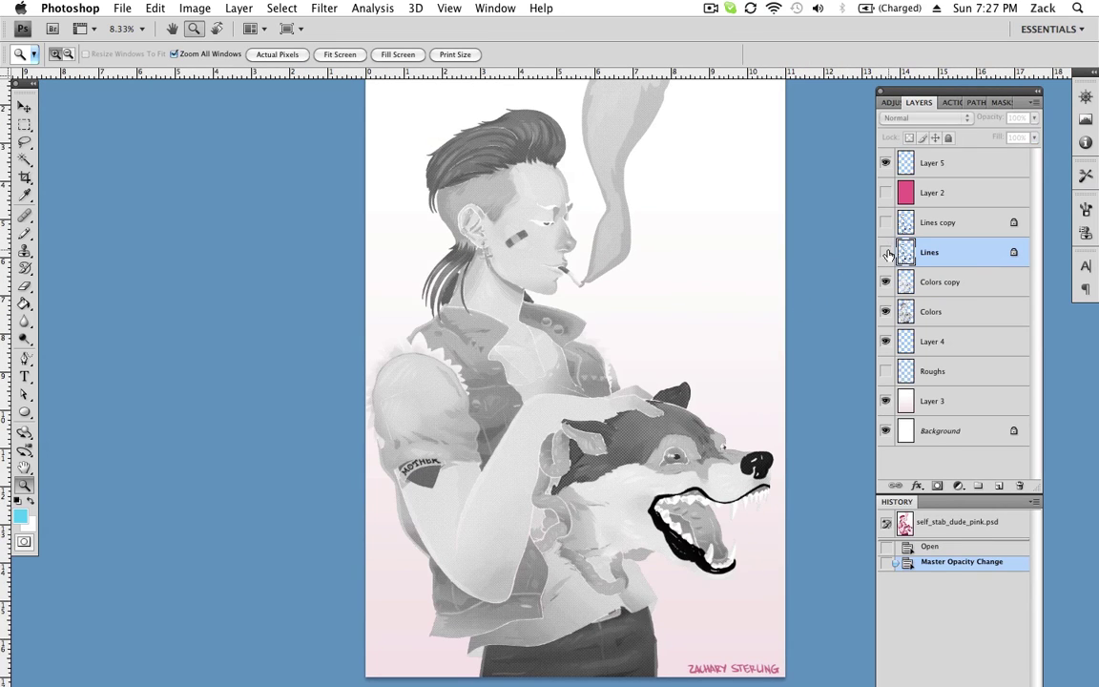
{"action": "left_click", "coordinate": [886, 252]}
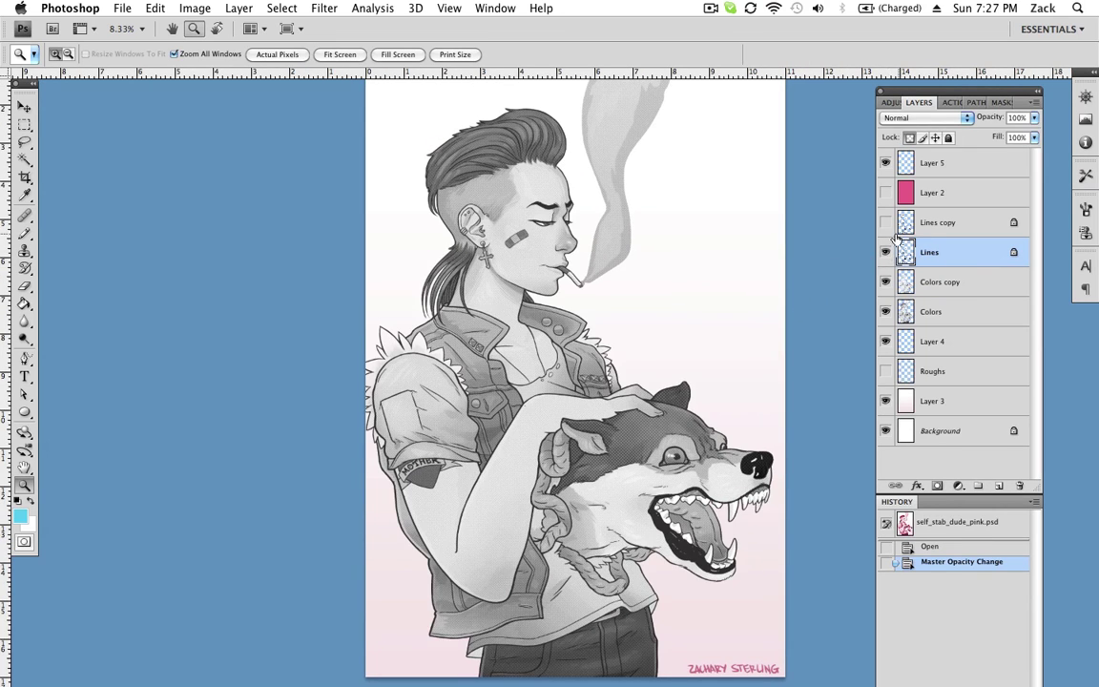
{"action": "left_click", "coordinate": [887, 223]}
{"action": "left_click", "coordinate": [886, 223]}
- Hide Layer 4 and delete it from the document
{"action": "mouse_move", "coordinate": [781, 392]}
{"action": "left_mouse_down"}
{"action": "mouse_move", "coordinate": [780, 229]}
{"action": "mouse_move", "coordinate": [780, 468]}
{"action": "mouse_move", "coordinate": [790, 287]}
{"action": "left_mouse_up"}
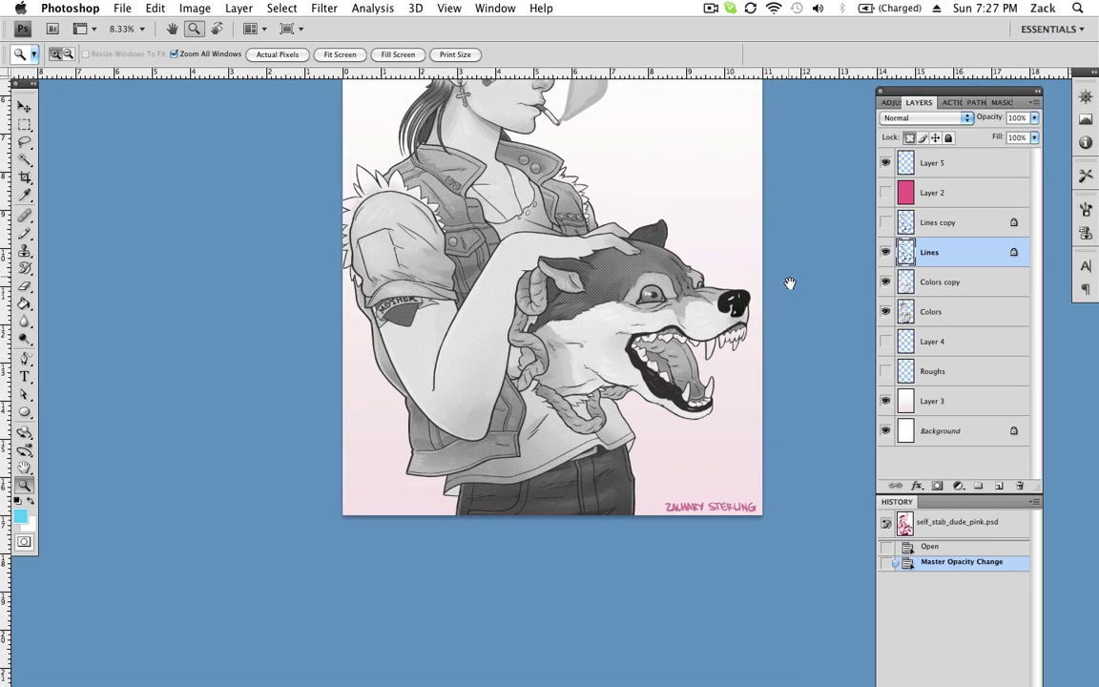
{"action": "left_click", "coordinate": [887, 343]}
{"action": "left_click_drag", "start_coordinate": [902, 347], "coordinate": [1019, 484]}
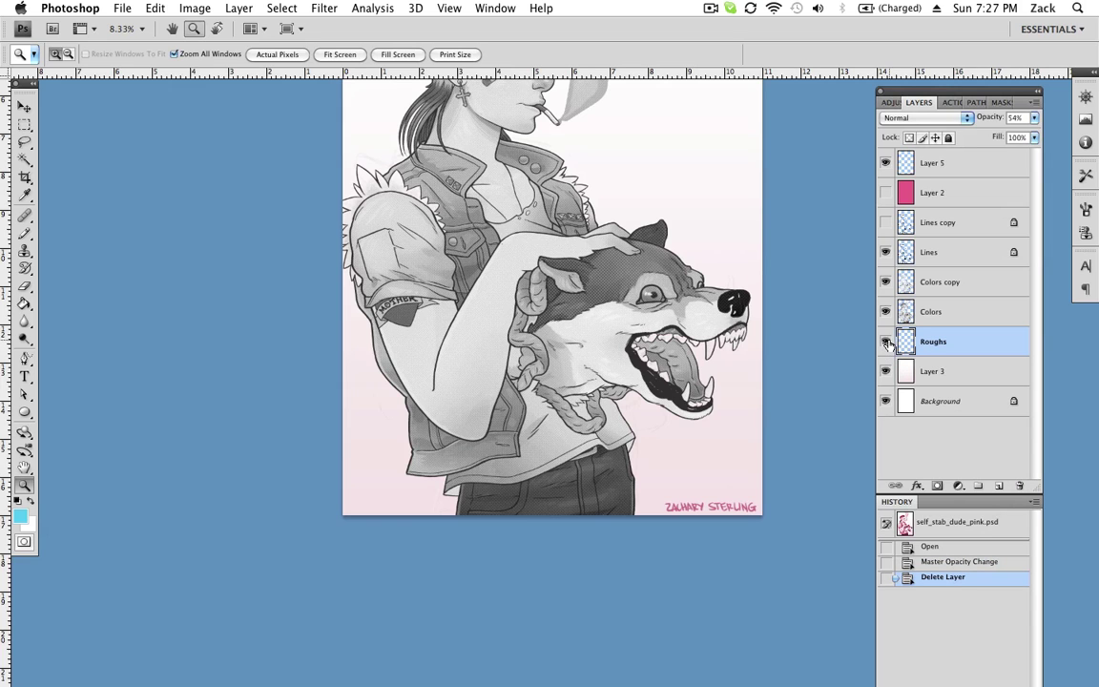
- Turn the pink overlay, Layer 2, back on with the Roughs layer hidden
{"action": "scroll", "coordinate": [822, 318], "scroll_direction": "up", "scroll_amount": 5}
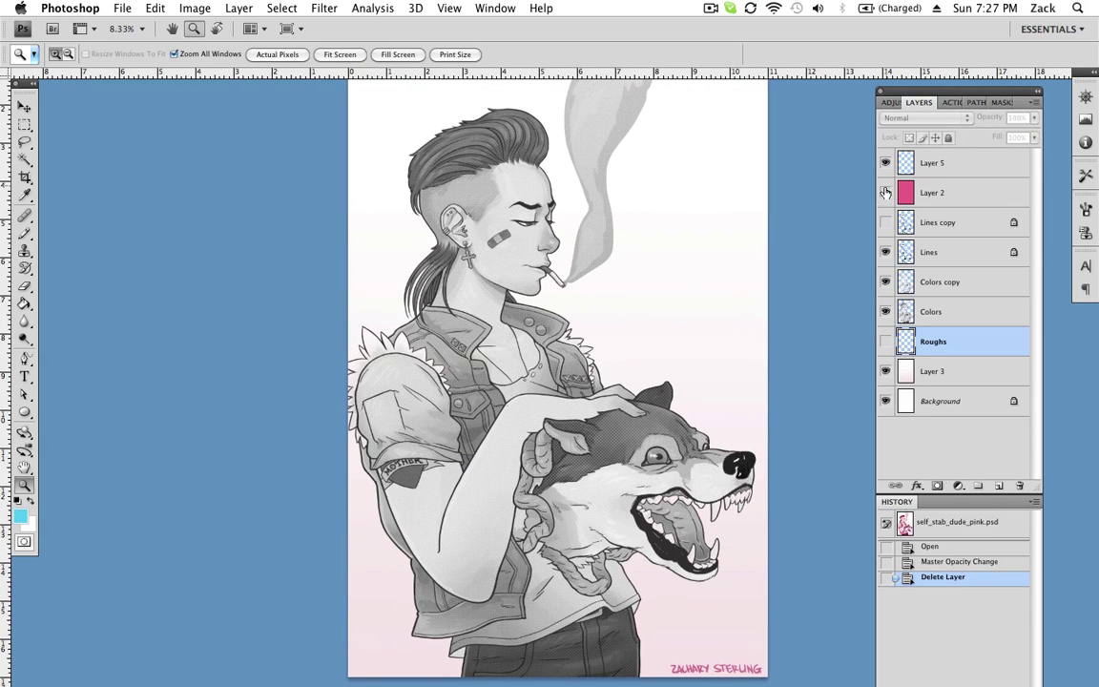
{"action": "left_click", "coordinate": [885, 192]}
{"action": "scroll", "coordinate": [743, 380], "scroll_direction": "down", "scroll_amount": 1}
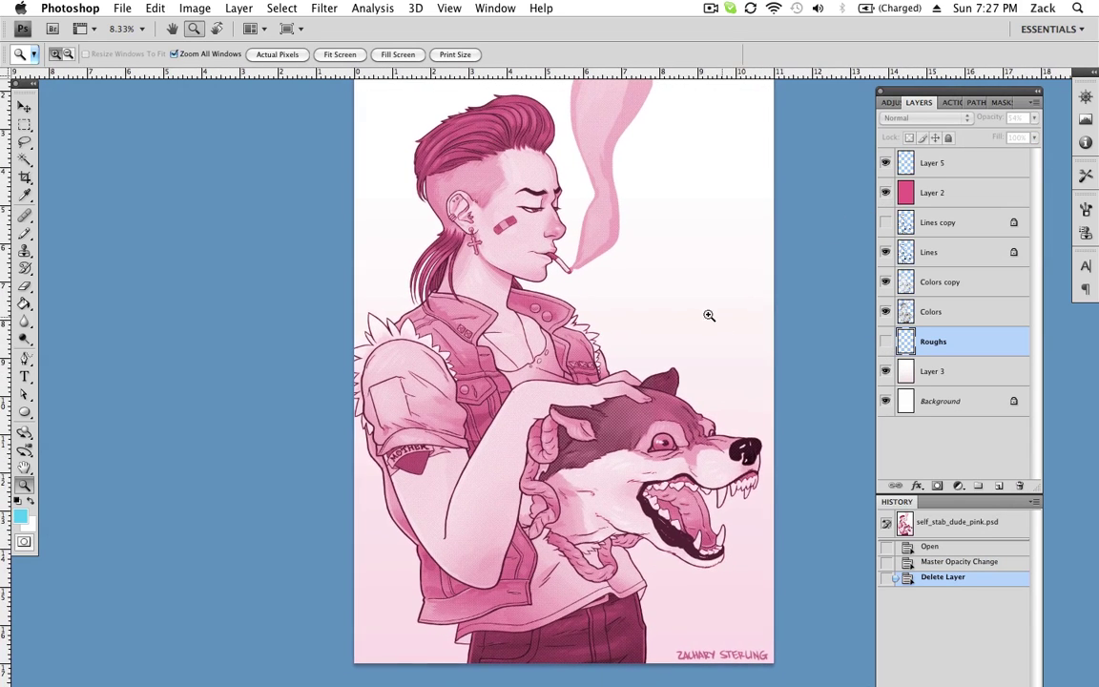
- Examine the tinted halftone shading on the face, hair, jacket collar and smoke at 25% magnification
{"action": "left_click", "coordinate": [625, 269], "text": "alt"}
{"action": "left_click", "coordinate": [522, 299]}
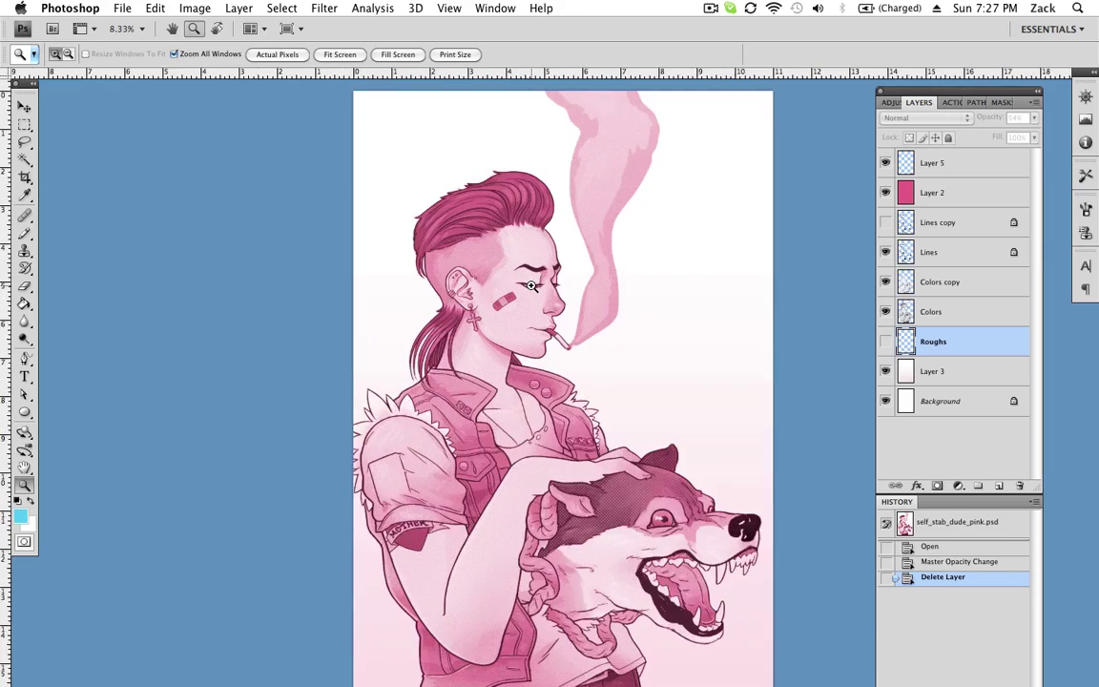
{"action": "left_click", "coordinate": [516, 291]}
{"action": "left_click", "coordinate": [510, 285]}
{"action": "left_click_drag", "start_coordinate": [666, 330], "coordinate": [581, 228]}
{"action": "left_click_drag", "start_coordinate": [567, 363], "coordinate": [603, 270]}
{"action": "left_click", "coordinate": [515, 237]}
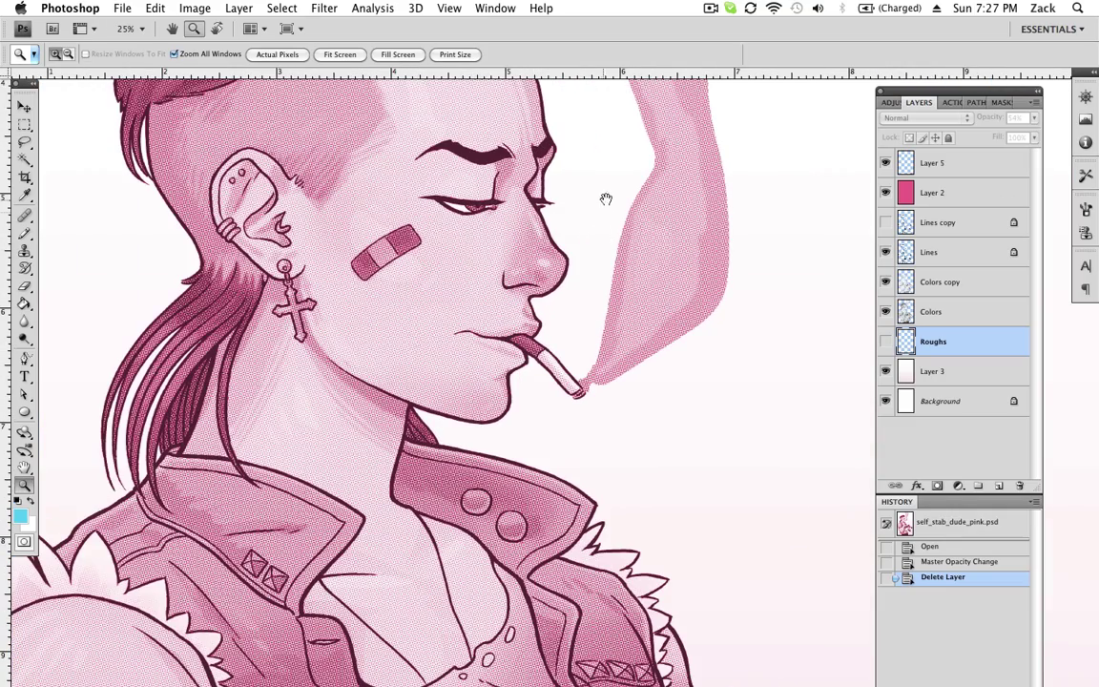
{"action": "scroll", "coordinate": [604, 196], "scroll_direction": "up", "scroll_amount": 5}
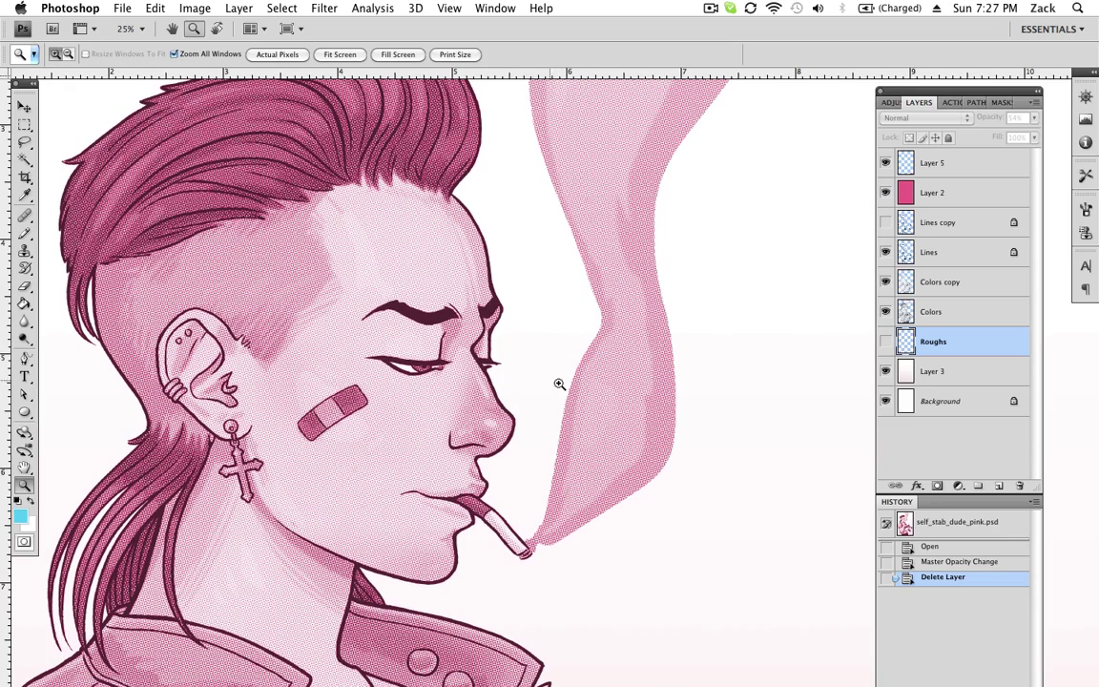
{"action": "left_click_drag", "start_coordinate": [567, 282], "coordinate": [611, 265]}
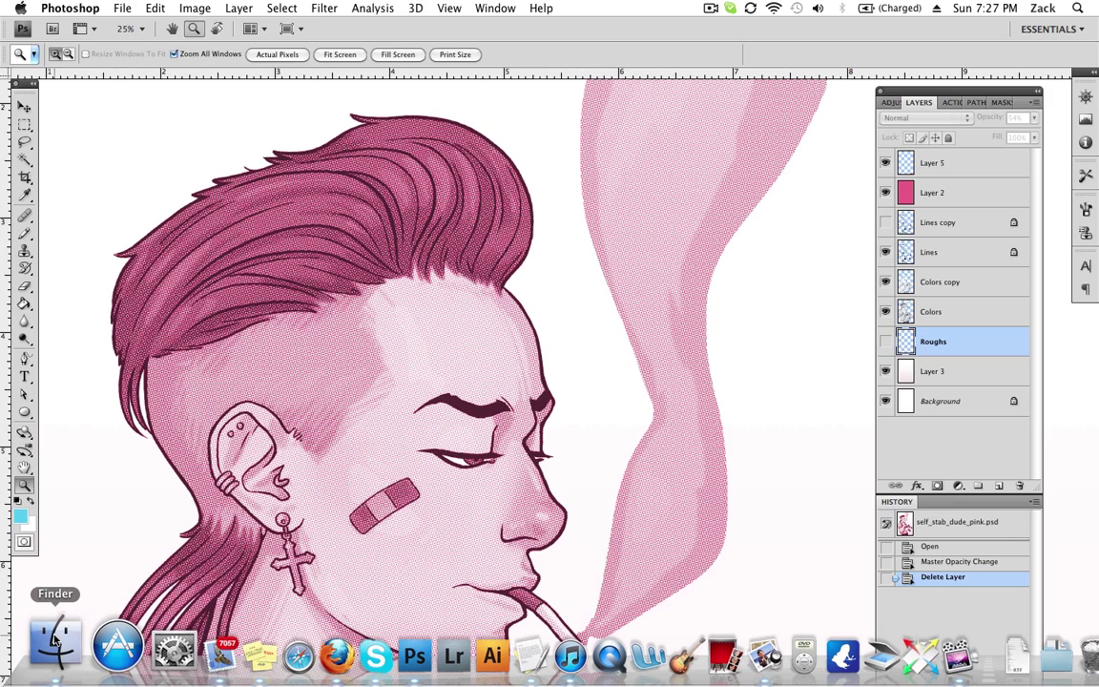
- Switch to Finder, search This Mac for "self", and sort the results with the most recently opened files first
{"action": "left_click", "coordinate": [55, 644]}
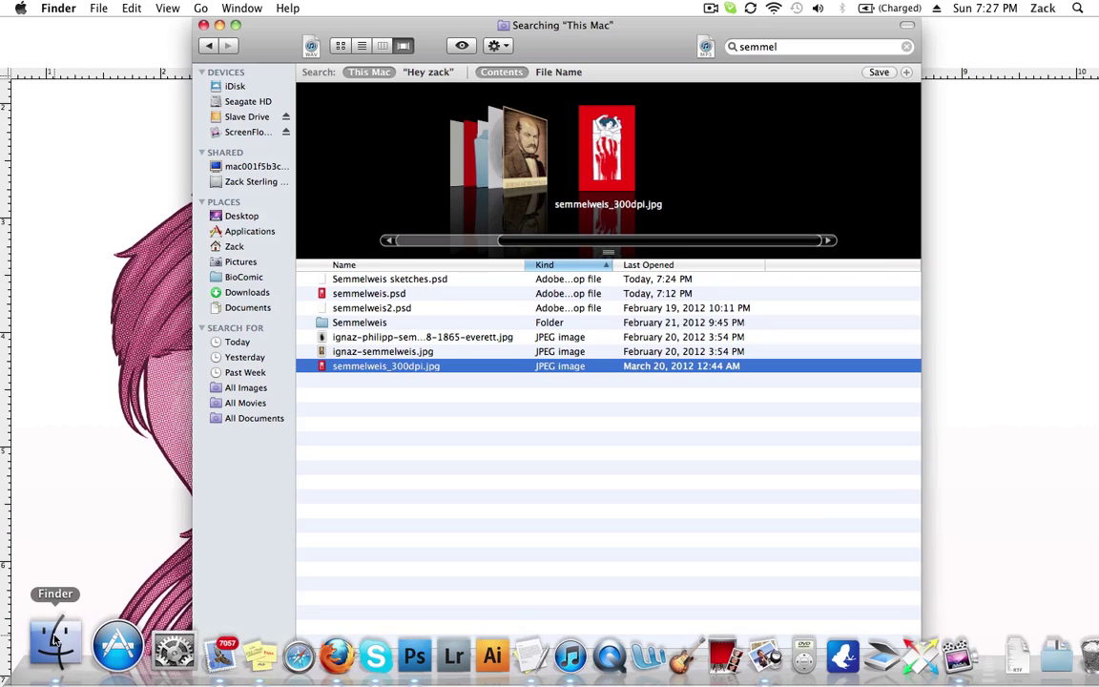
{"action": "left_click", "coordinate": [759, 48]}
{"action": "double_click", "coordinate": [787, 52]}
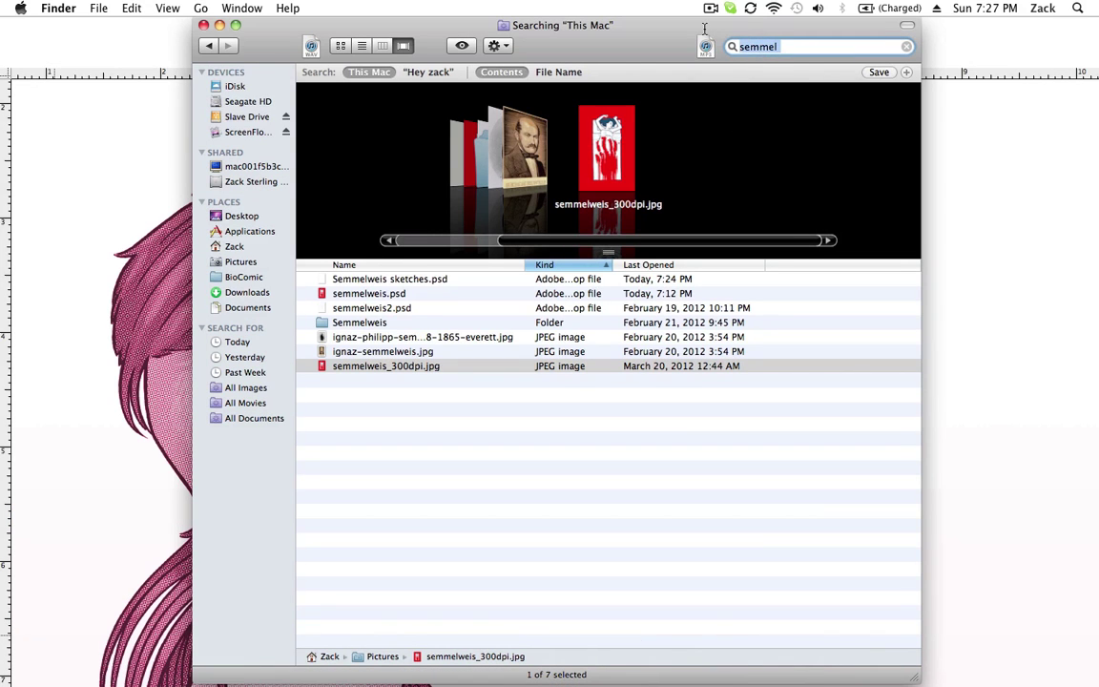
{"action": "type", "text": "self"}
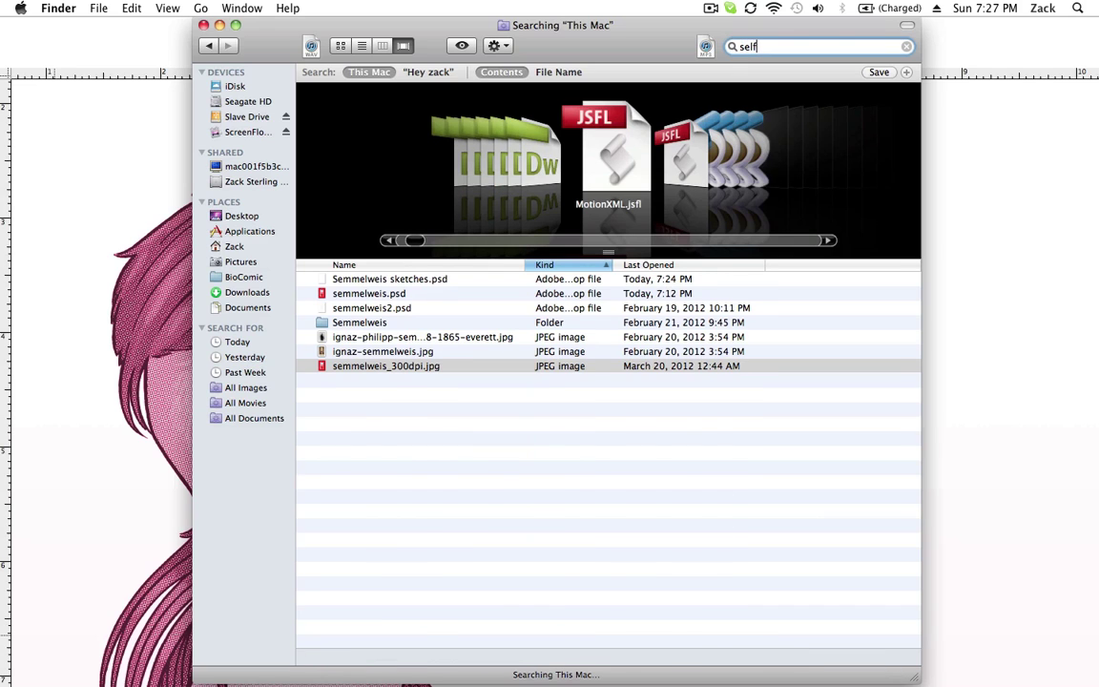
{"action": "left_click", "coordinate": [661, 266]}
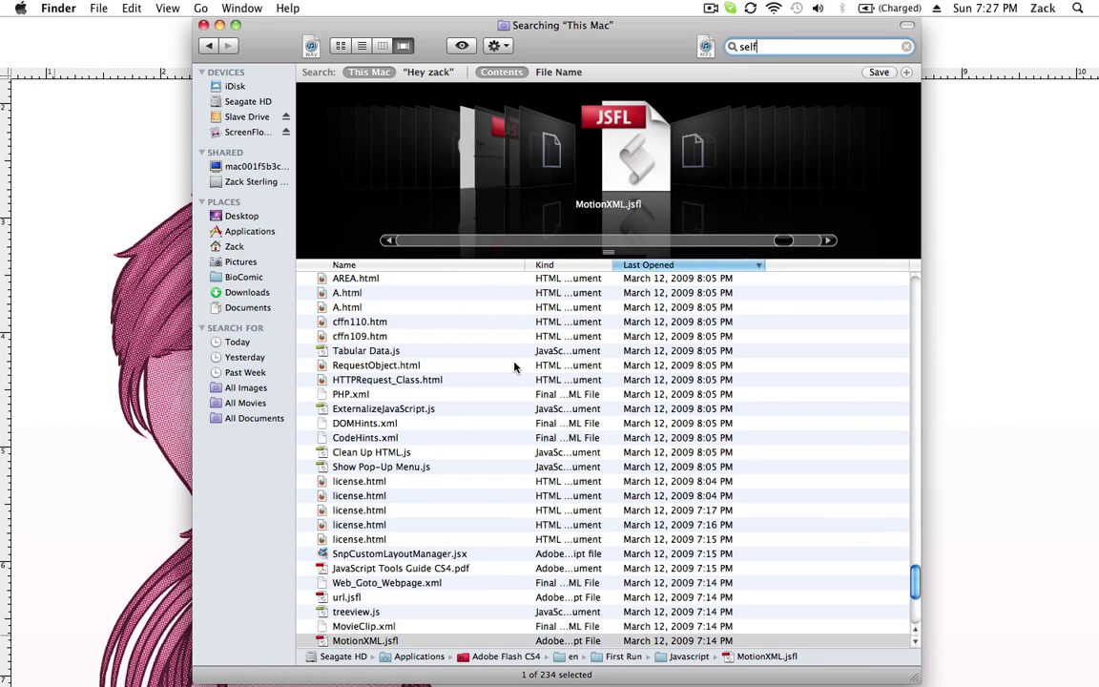
{"action": "scroll", "coordinate": [515, 367], "scroll_direction": "up", "scroll_amount": 5}
{"action": "scroll", "coordinate": [530, 359], "scroll_direction": "up", "scroll_amount": 15}
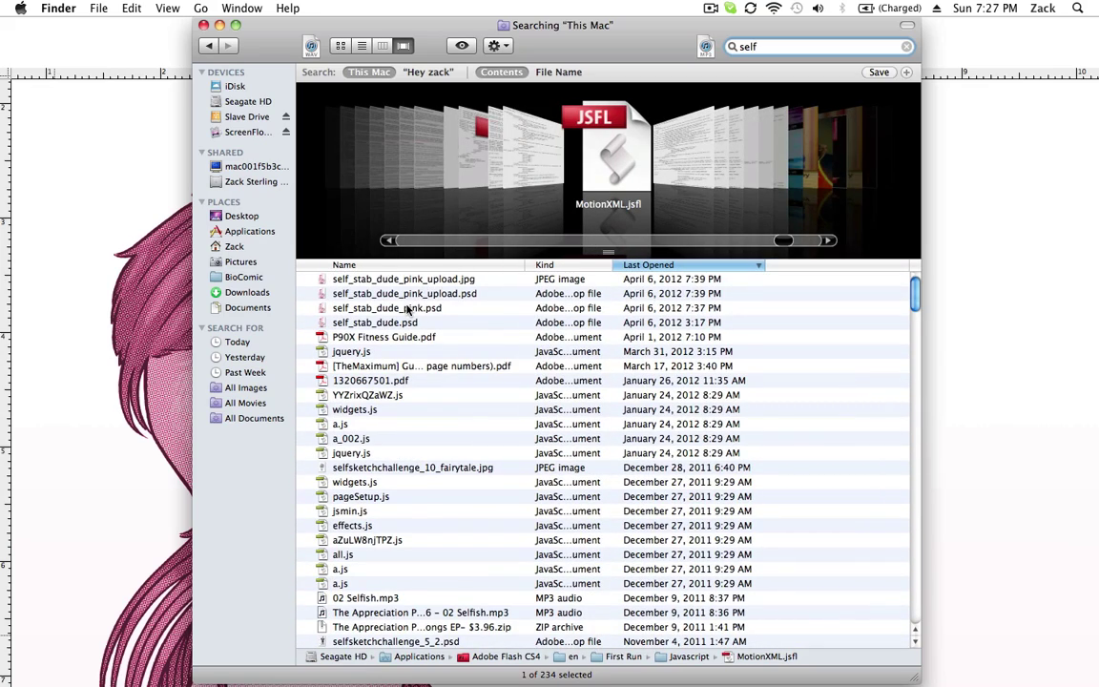
- Open self_stab_dude.psd from the search results in Photoshop
{"action": "left_click", "coordinate": [386, 325]}
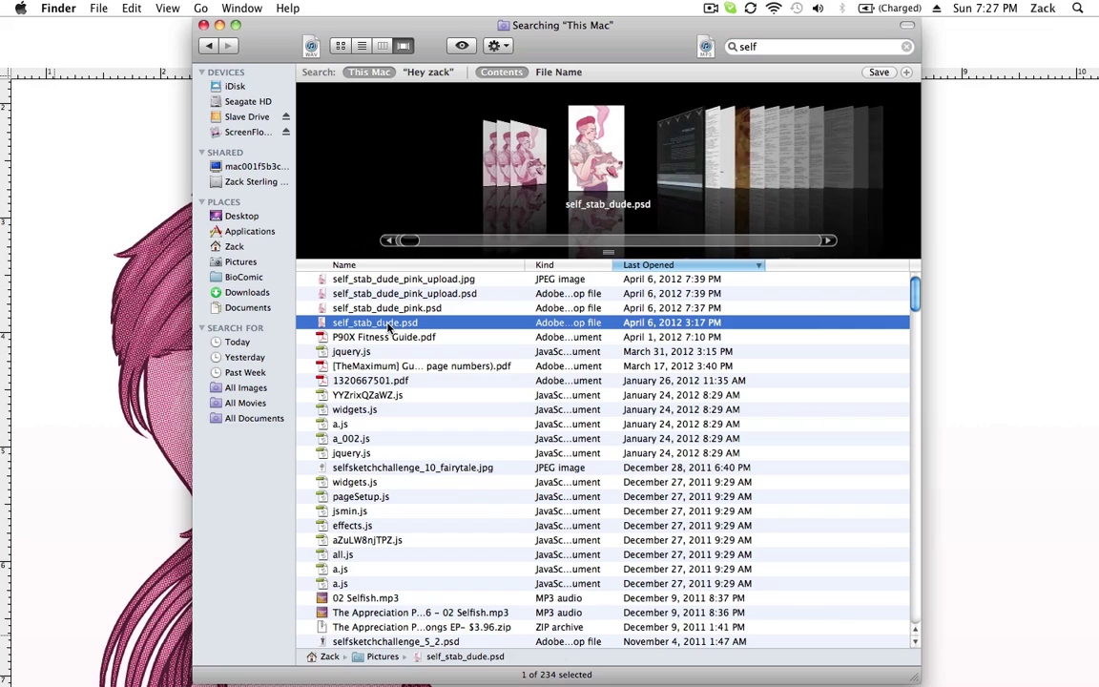
{"action": "mouse_move", "coordinate": [496, 659]}
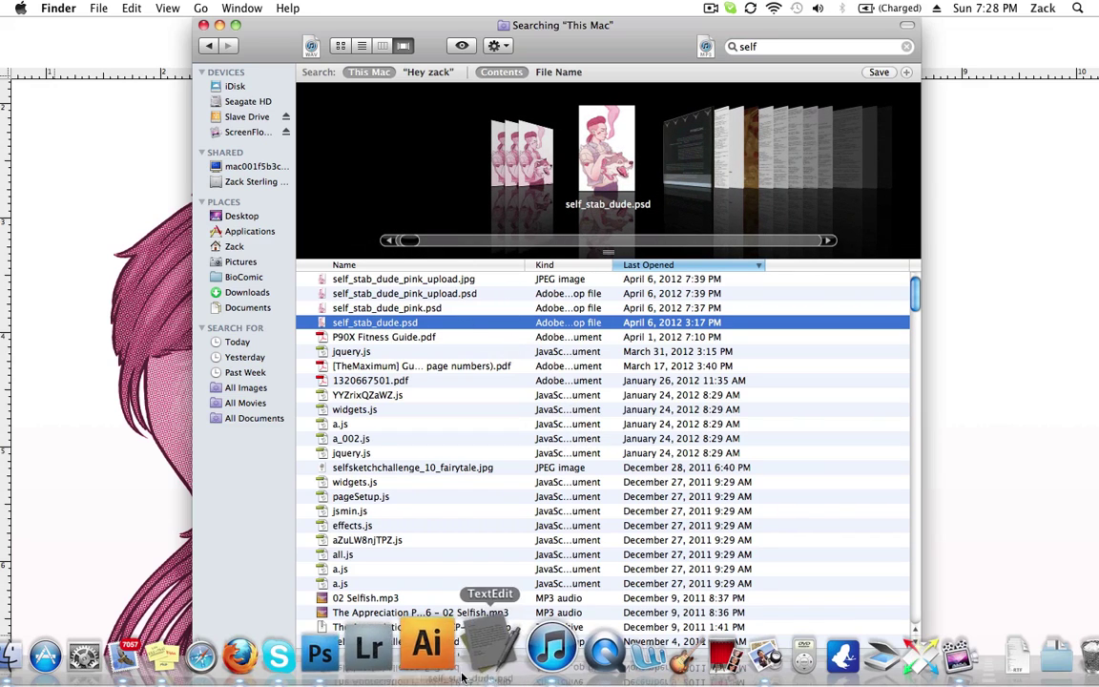
{"action": "left_click", "coordinate": [385, 657]}
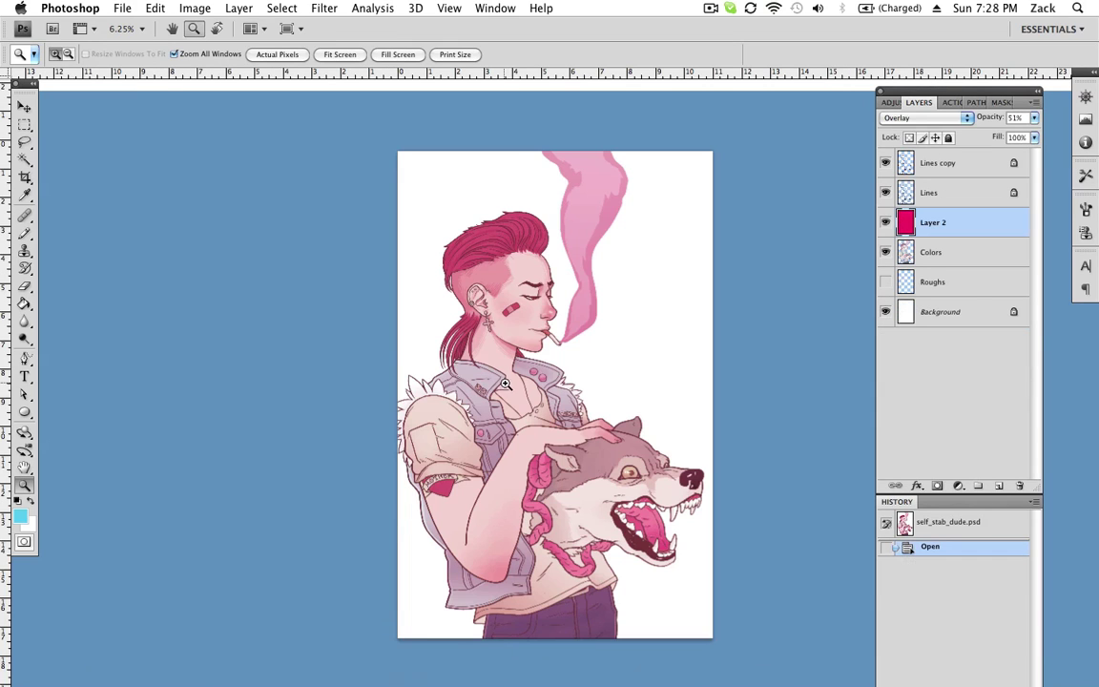
- Hide the magenta overlay, Layer 2, and inspect the original full-color artwork on the wolf head, jacket and portrait
{"action": "left_click", "coordinate": [885, 224]}
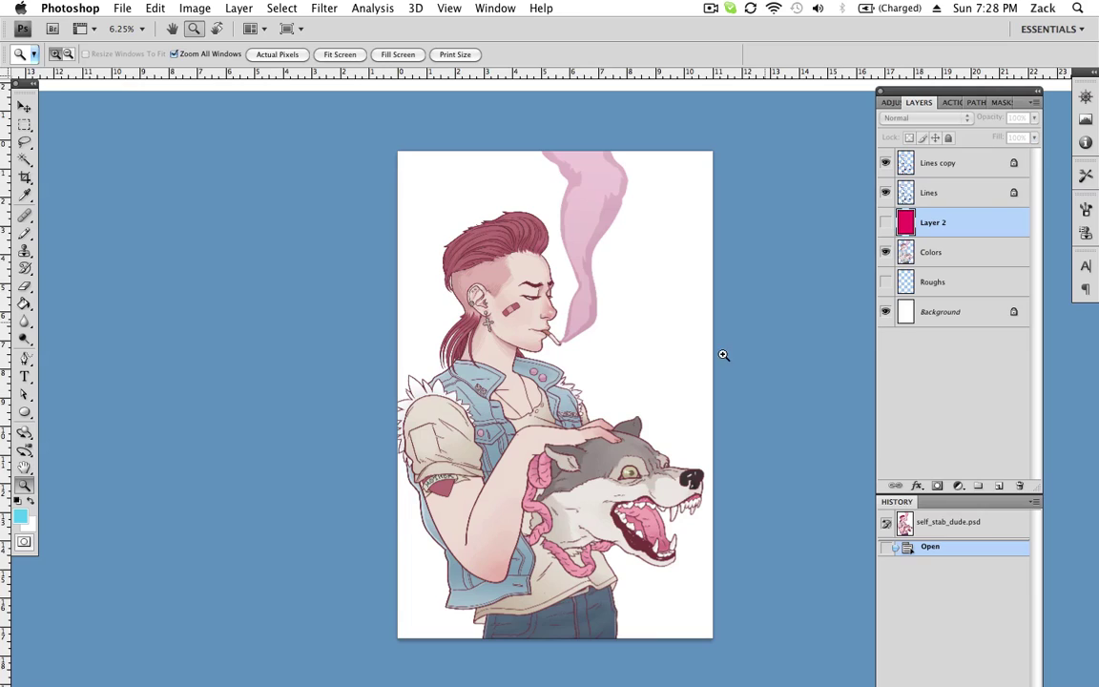
{"action": "left_click", "coordinate": [561, 452]}
{"action": "left_click_drag", "start_coordinate": [623, 524], "coordinate": [546, 377]}
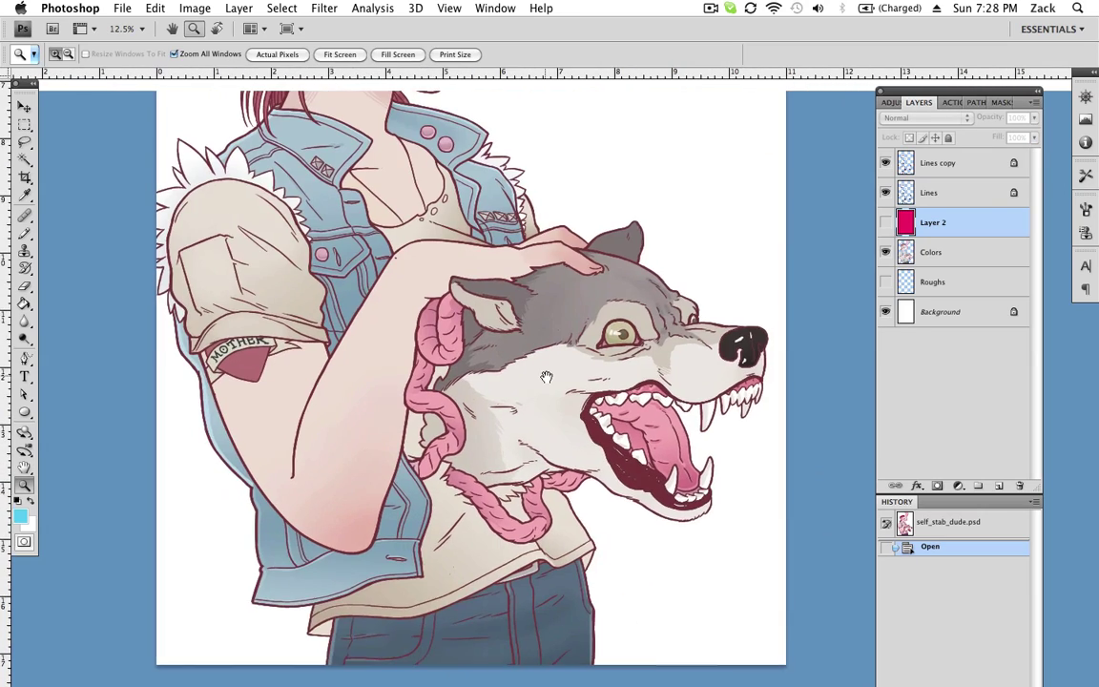
{"action": "scroll", "coordinate": [545, 377], "scroll_direction": "up", "scroll_amount": 10}
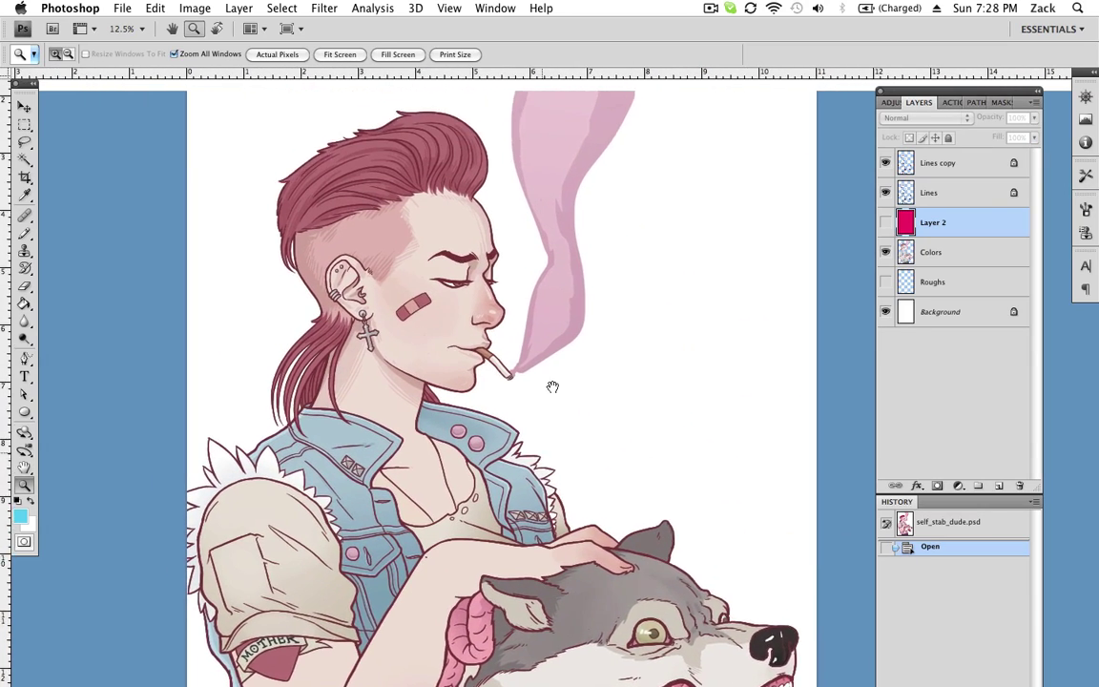
{"action": "scroll", "coordinate": [552, 387], "scroll_direction": "down", "scroll_amount": 5}
{"action": "left_click", "coordinate": [518, 342], "text": "alt"}
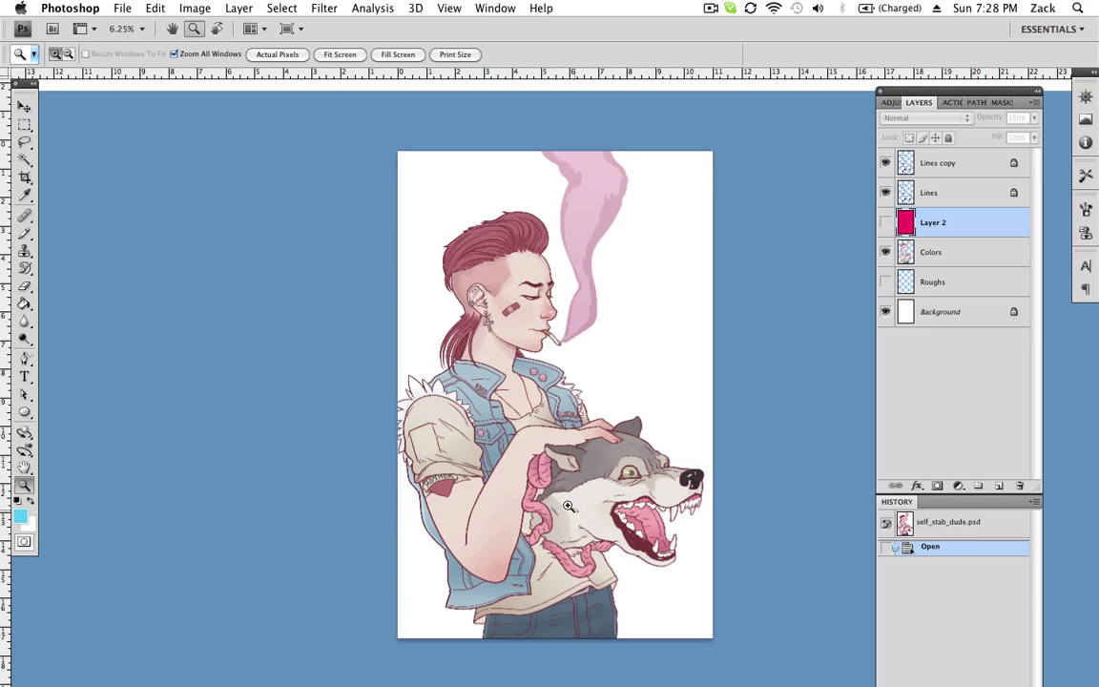
{"action": "left_click", "coordinate": [561, 422]}
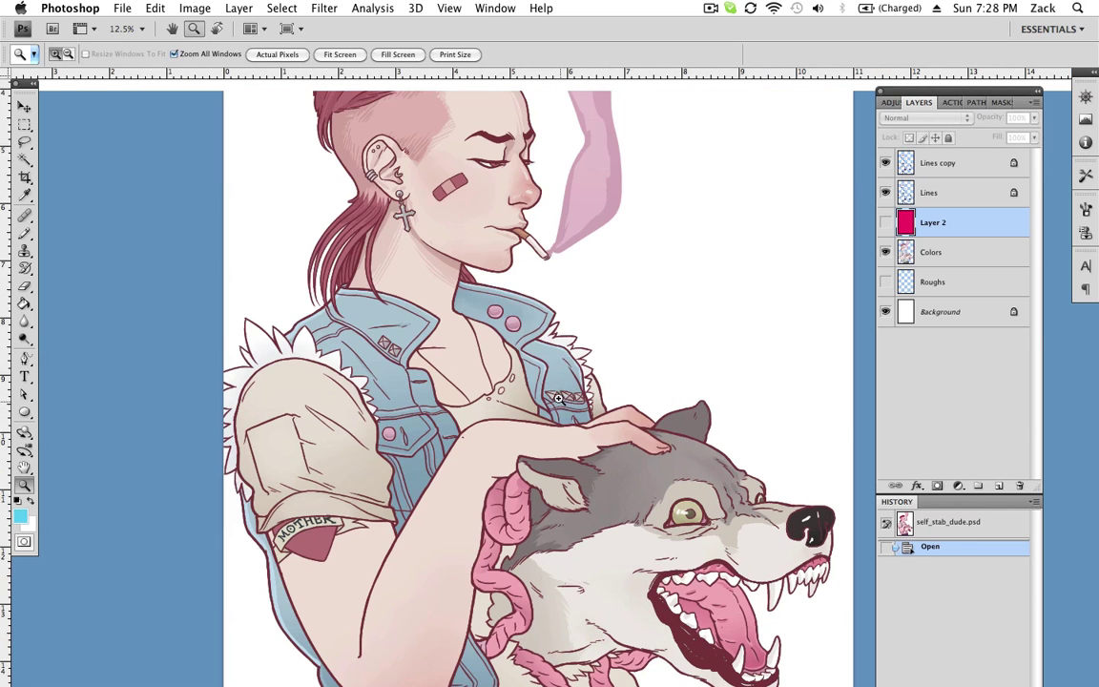
{"action": "left_click", "coordinate": [569, 554], "text": "alt"}
{"action": "left_click_drag", "start_coordinate": [568, 553], "coordinate": [513, 385]}
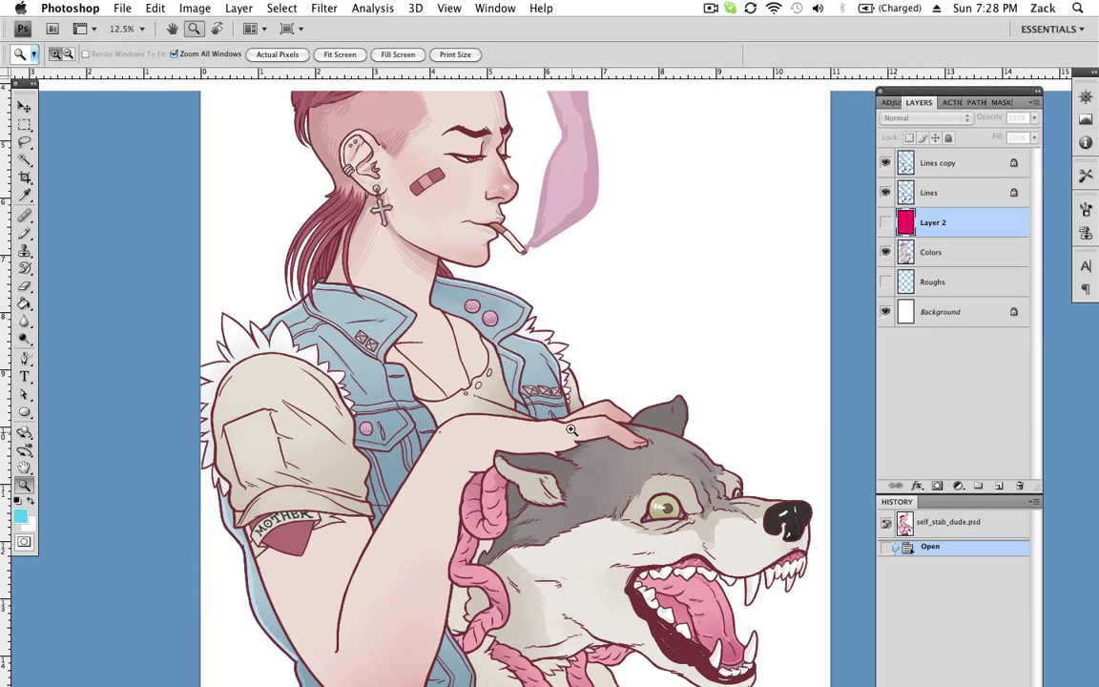
{"action": "left_click", "coordinate": [513, 384], "text": "alt"}
- Leave full-screen view, float self_stab_dude_pink.psd in its own window beside self_stab_dude.psd, and fit the whole pink illustration in view
{"action": "key", "text": "f"}
{"action": "key", "text": "f"}
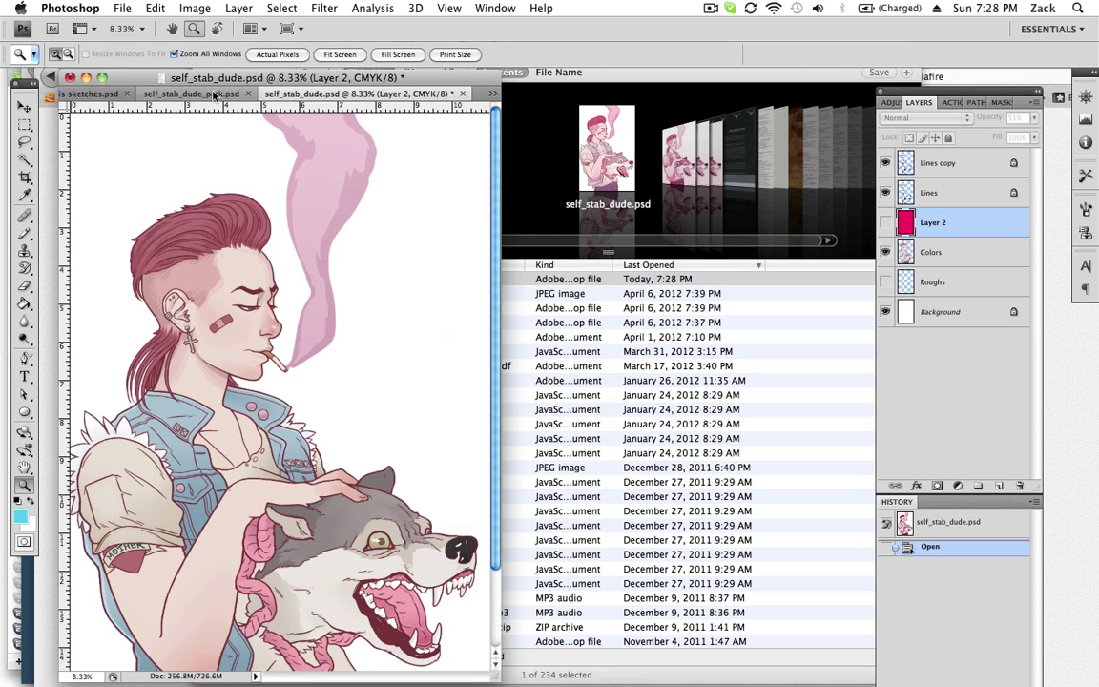
{"action": "left_click", "coordinate": [216, 94]}
{"action": "left_click_drag", "start_coordinate": [241, 96], "coordinate": [597, 148]}
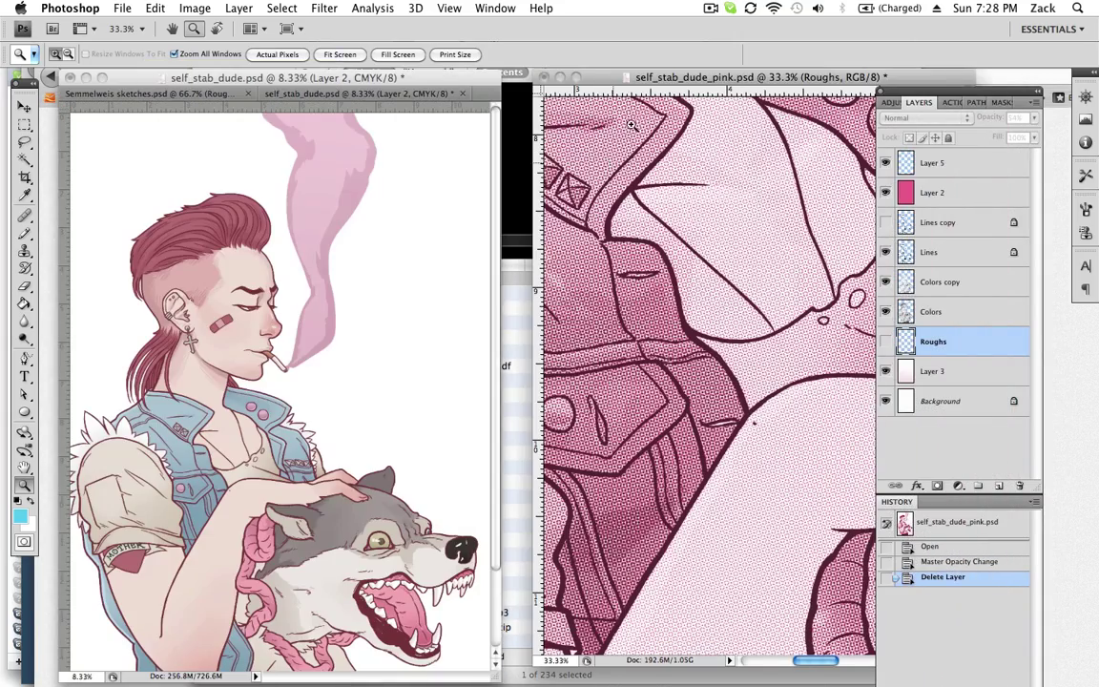
{"action": "left_click_drag", "start_coordinate": [595, 78], "coordinate": [576, 78]}
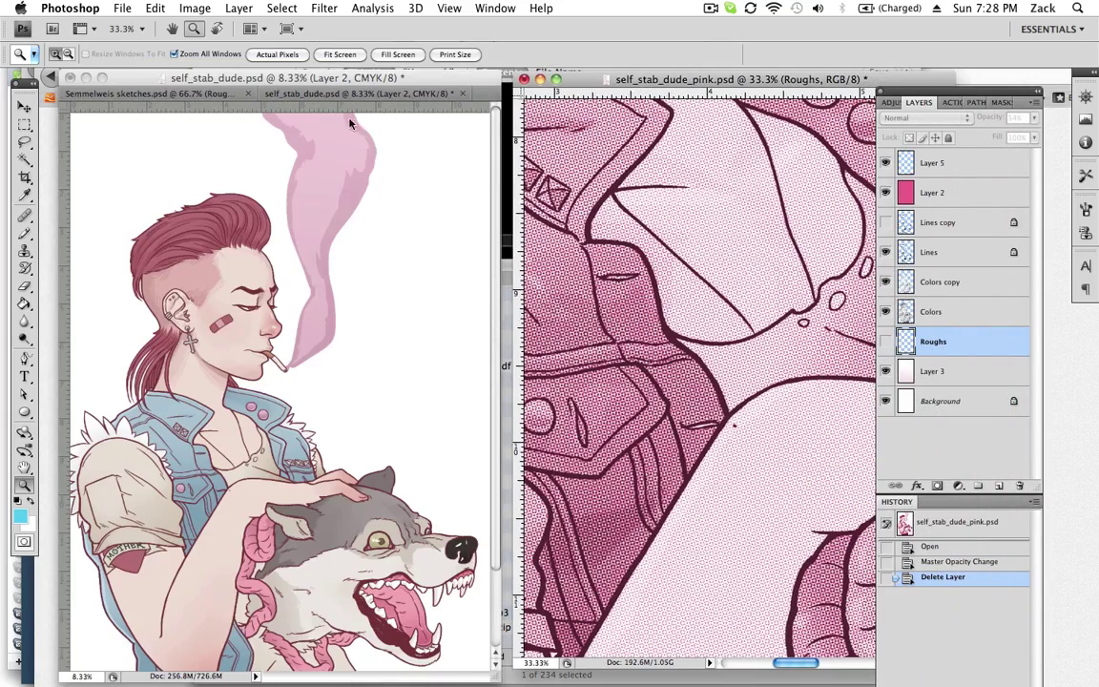
{"action": "left_click", "coordinate": [324, 54]}
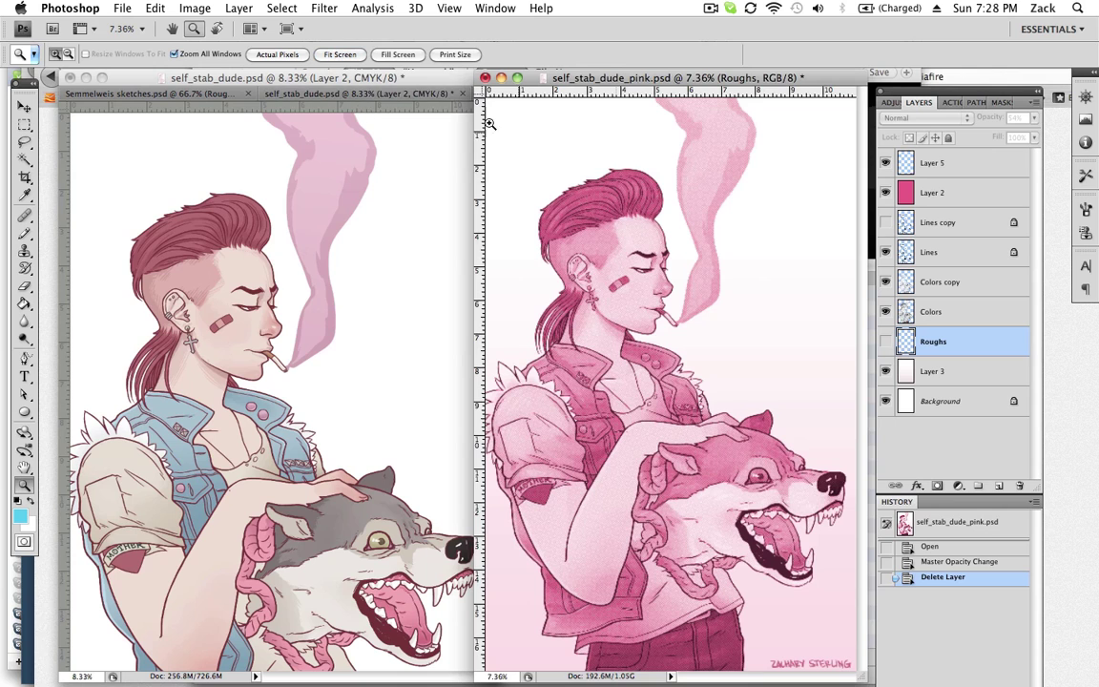
- Place the full-color and pink illustration windows side by side, with each complete artwork zoomed out to fit its window
{"action": "left_click", "coordinate": [406, 77]}
{"action": "left_click", "coordinate": [341, 54]}
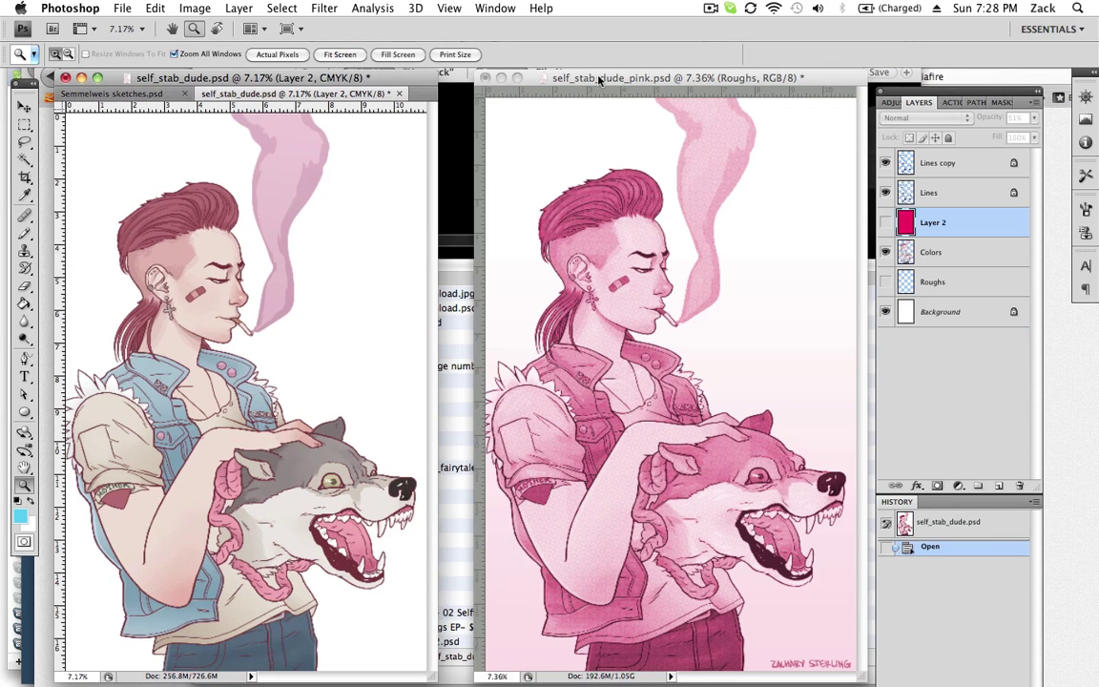
{"action": "left_click_drag", "start_coordinate": [599, 80], "coordinate": [573, 82]}
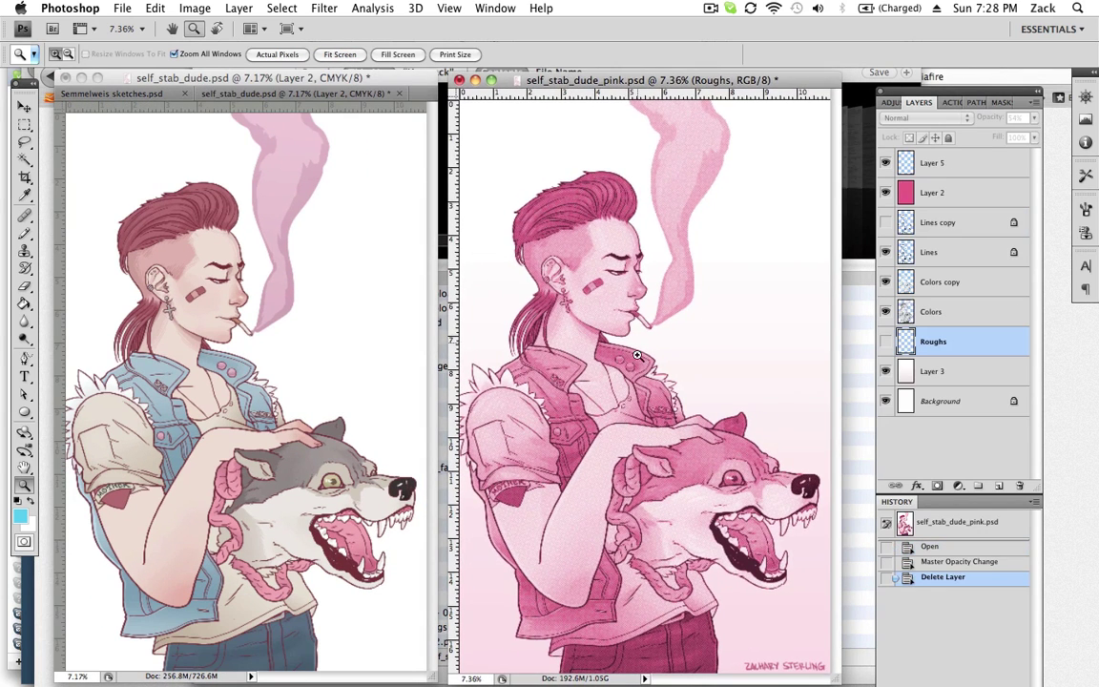
{"action": "left_click", "coordinate": [576, 316], "text": "alt"}
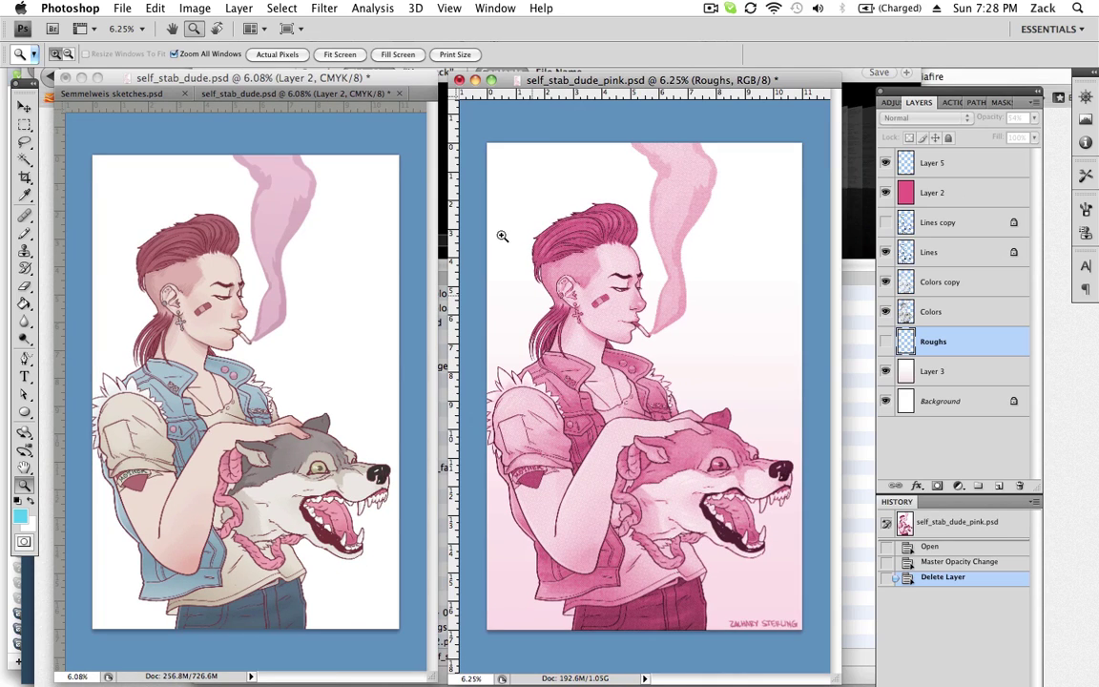
- Try a Hue/Saturation adjustment on the pink file's Layer 2 with hue +180 and saturation -70
{"action": "left_click", "coordinate": [887, 190]}
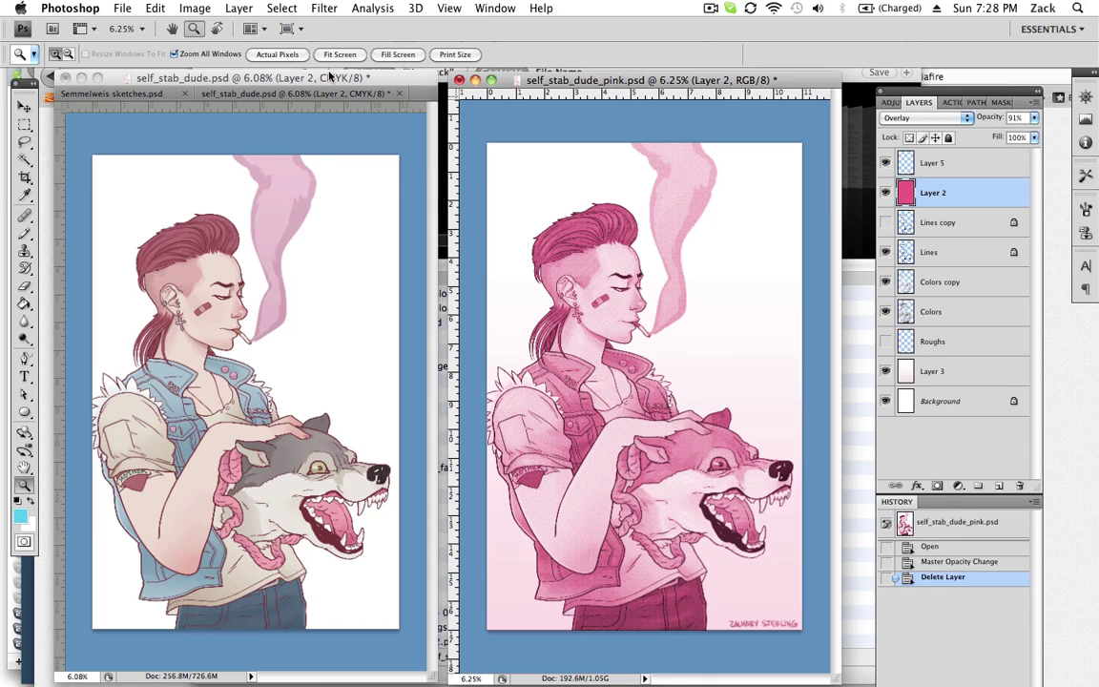
{"action": "left_click", "coordinate": [201, 7]}
{"action": "mouse_move", "coordinate": [245, 51]}
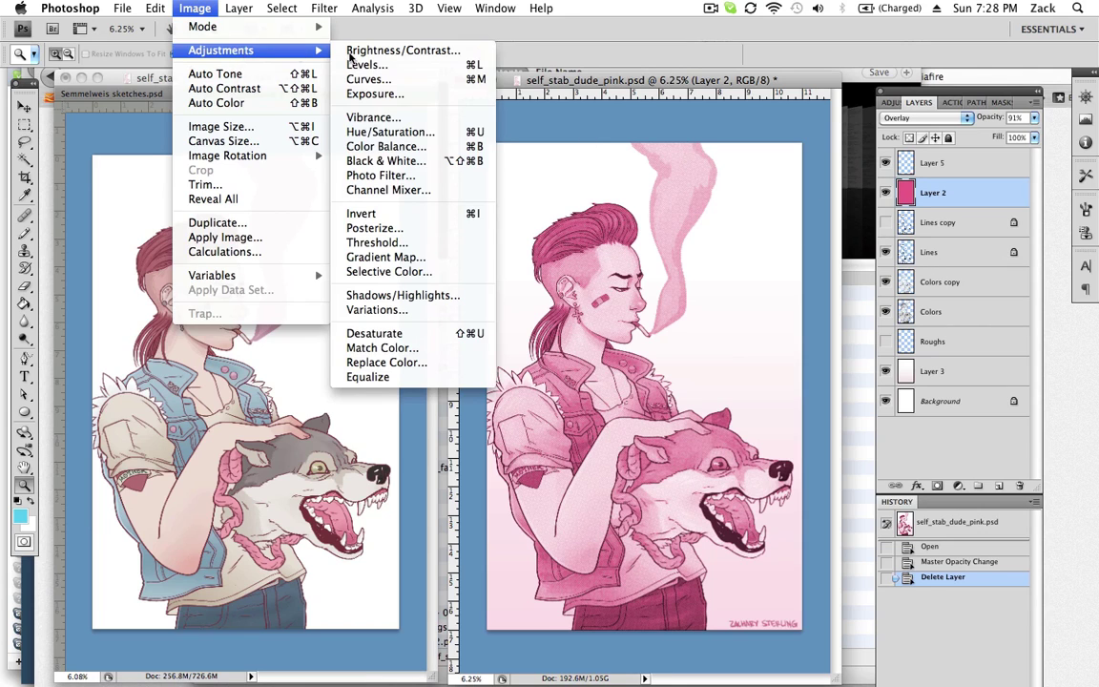
{"action": "left_click", "coordinate": [390, 131]}
{"action": "left_click_drag", "start_coordinate": [922, 227], "coordinate": [182, 251]}
{"action": "left_click_drag", "start_coordinate": [164, 352], "coordinate": [261, 351]}
{"action": "left_click_drag", "start_coordinate": [164, 395], "coordinate": [111, 392]}
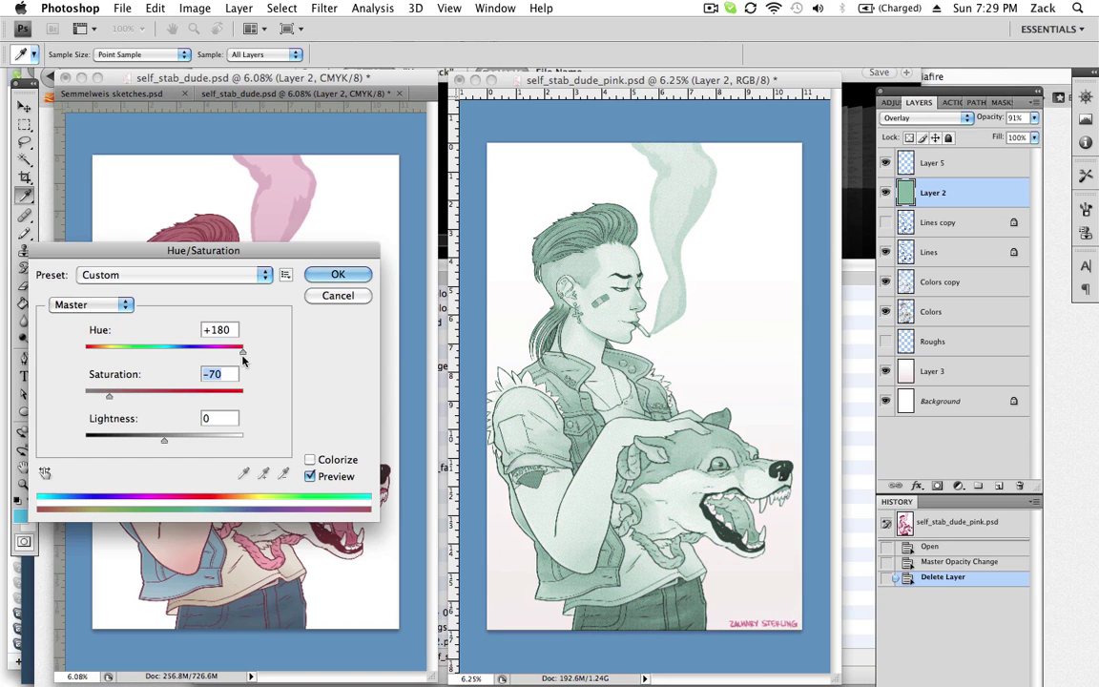
- Try other overlay tints for Layer 2, ending at hue -10, saturation -27 and lightness -26
{"action": "left_click_drag", "start_coordinate": [243, 352], "coordinate": [99, 353]}
{"action": "left_click_drag", "start_coordinate": [166, 441], "coordinate": [144, 441]}
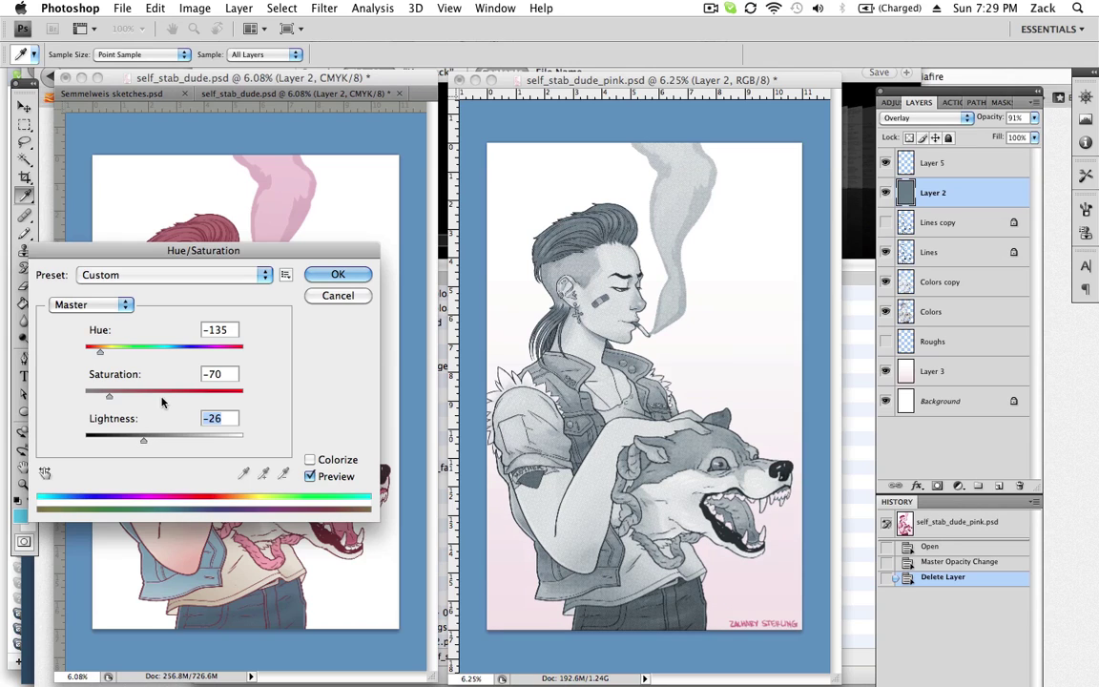
{"action": "left_click_drag", "start_coordinate": [108, 395], "coordinate": [143, 400]}
{"action": "left_click_drag", "start_coordinate": [99, 353], "coordinate": [225, 354]}
{"action": "left_click_drag", "start_coordinate": [134, 395], "coordinate": [143, 395]}
{"action": "left_click_drag", "start_coordinate": [229, 355], "coordinate": [161, 351]}
{"action": "key", "text": "Down"}
{"action": "key", "text": "Down"}
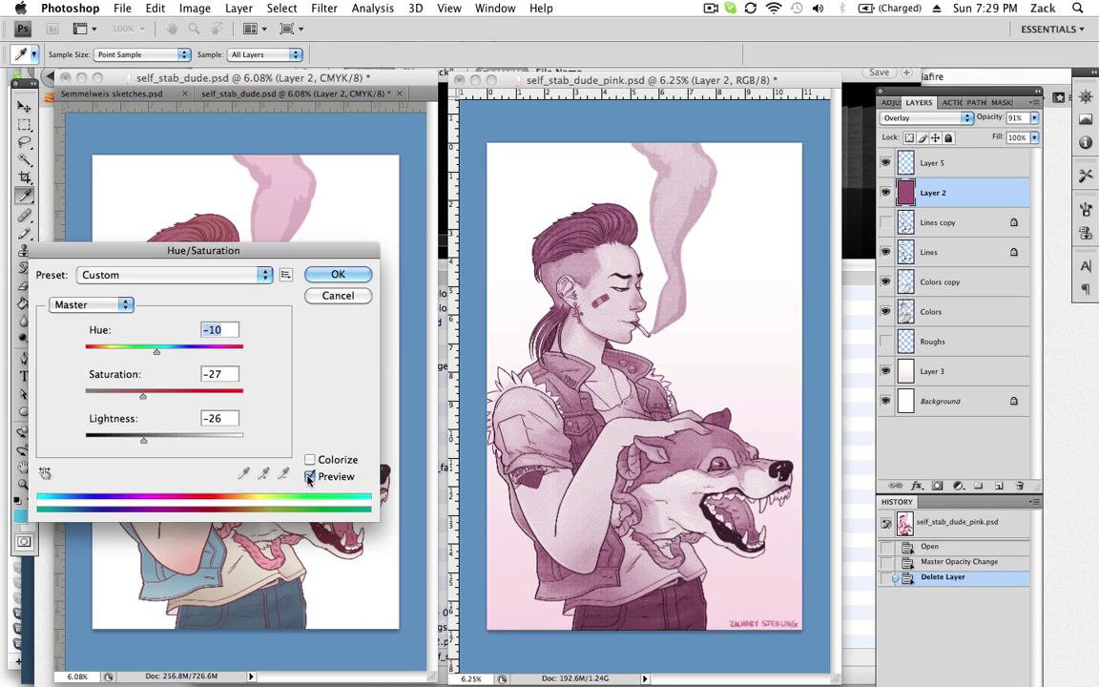
- Compare the artwork with and without the previewed Hue/Saturation change, and discard the adjustment
{"action": "left_click", "coordinate": [310, 476]}
{"action": "left_click", "coordinate": [310, 476]}
{"action": "left_click", "coordinate": [310, 477]}
{"action": "left_click", "coordinate": [310, 477]}
{"action": "left_click", "coordinate": [329, 295]}
- Examine the face, hair and jacket up close in both versions, and inspect the wolf in the pink one
{"action": "key", "text": "z"}
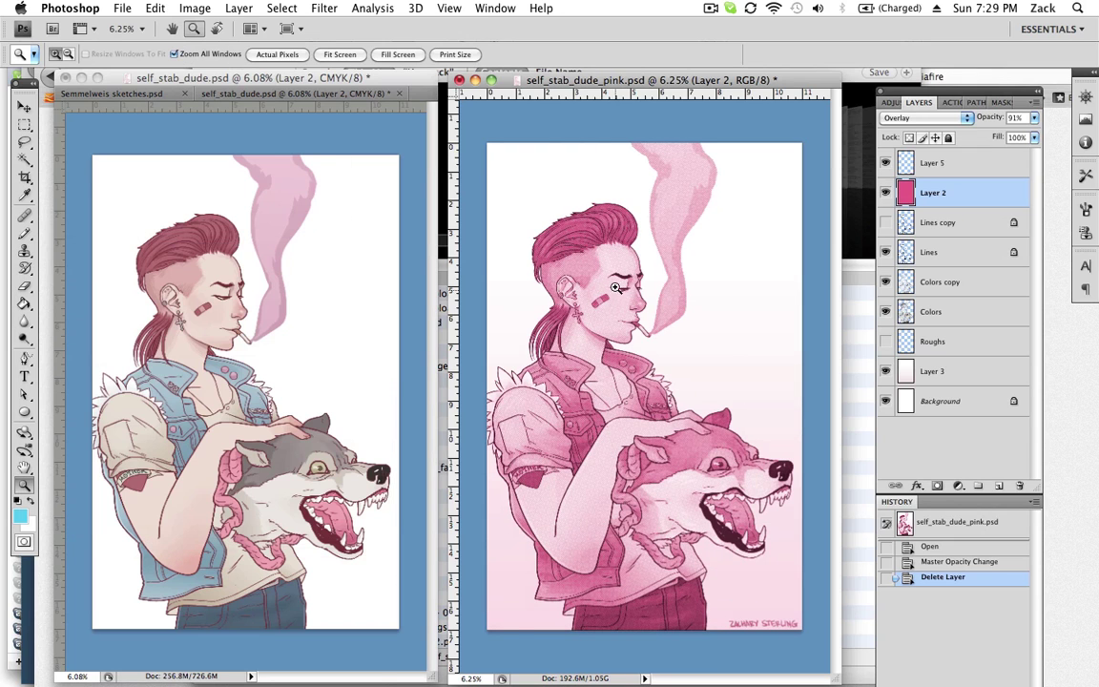
{"action": "left_click", "coordinate": [557, 263]}
{"action": "left_click", "coordinate": [605, 388]}
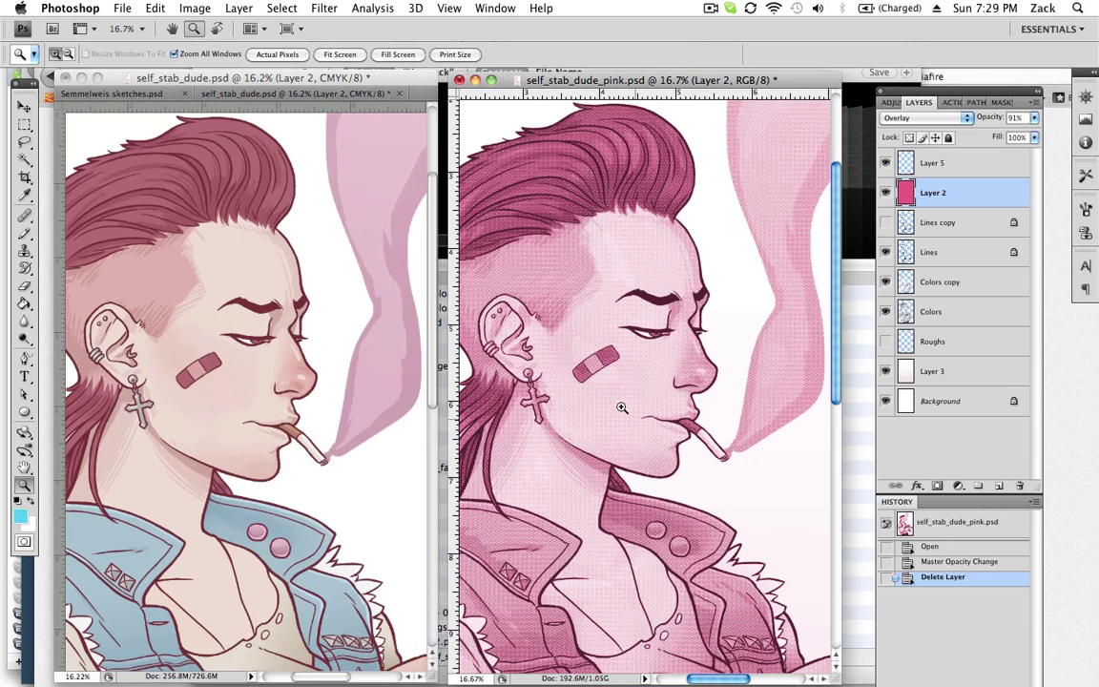
{"action": "left_click_drag", "start_coordinate": [610, 403], "coordinate": [653, 416]}
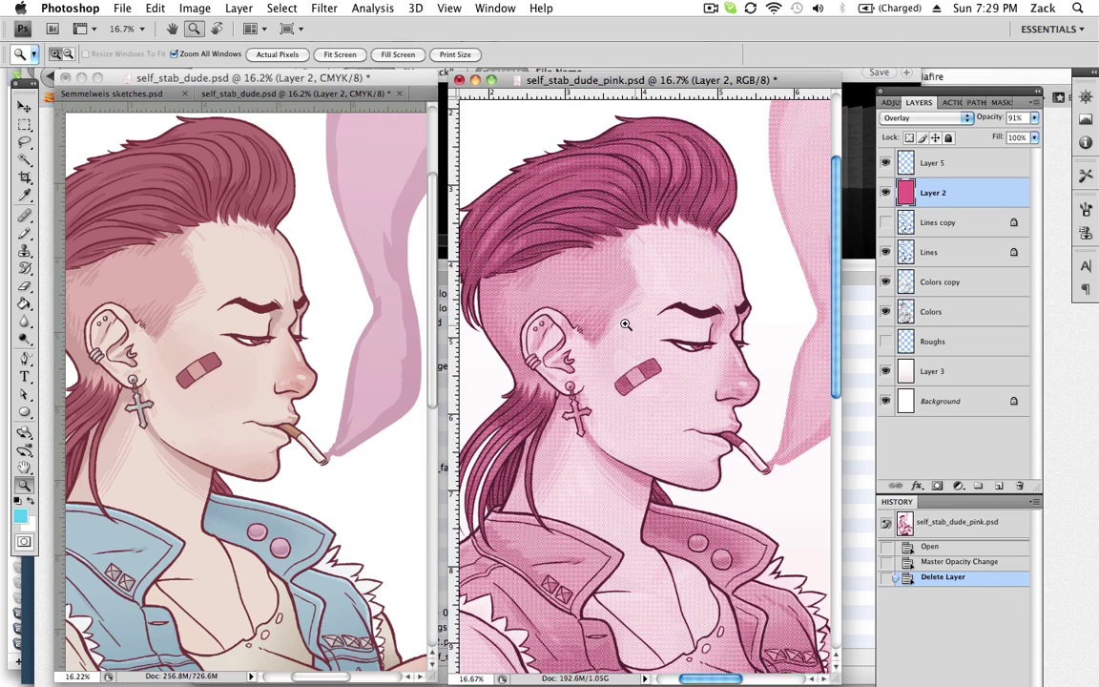
{"action": "left_click", "coordinate": [657, 250], "text": "alt"}
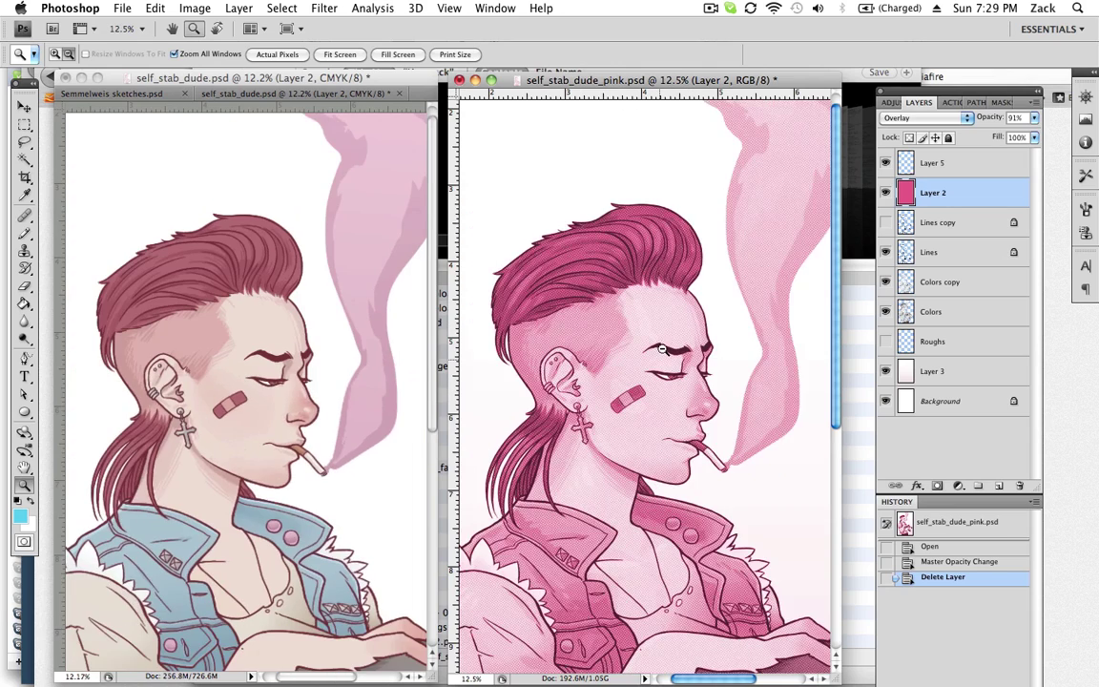
{"action": "left_click", "coordinate": [648, 303], "text": "alt"}
{"action": "left_click_drag", "start_coordinate": [648, 303], "coordinate": [684, 334]}
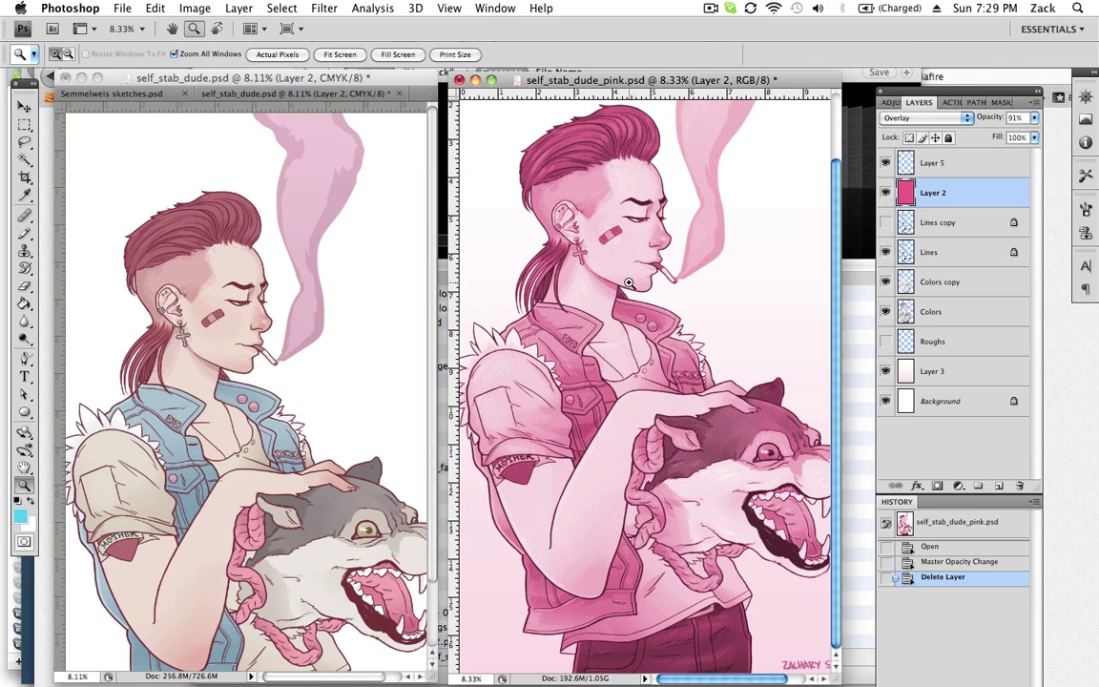
{"action": "scroll", "coordinate": [639, 373], "scroll_direction": "right", "scroll_amount": 2}
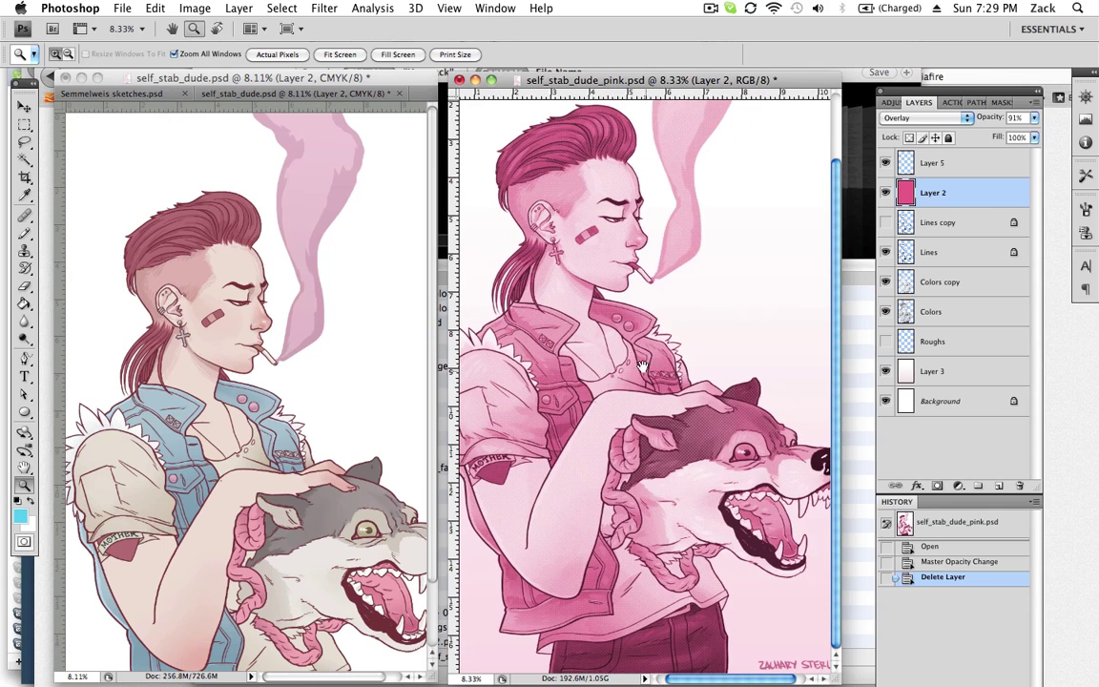